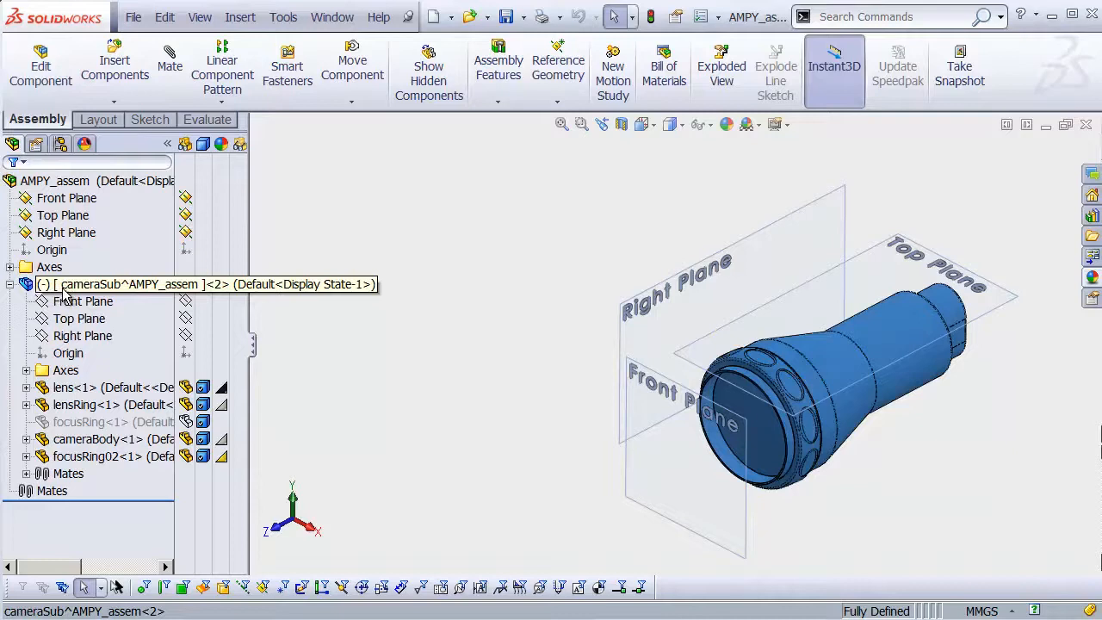
# Step: Examine the virtual cameraSub subassembly and its parts in the AMPY_assem tree against the files in the Video10 folder in Windows Explorer
pyautogui.click(161, 287)
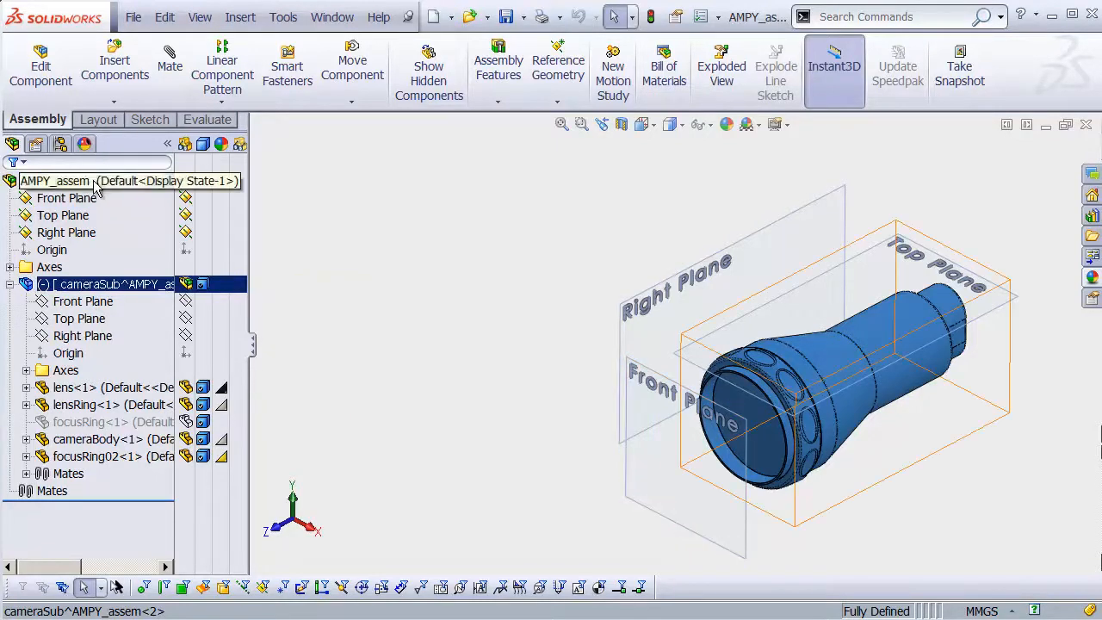
pyautogui.click(61, 181)
pyautogui.click(78, 387)
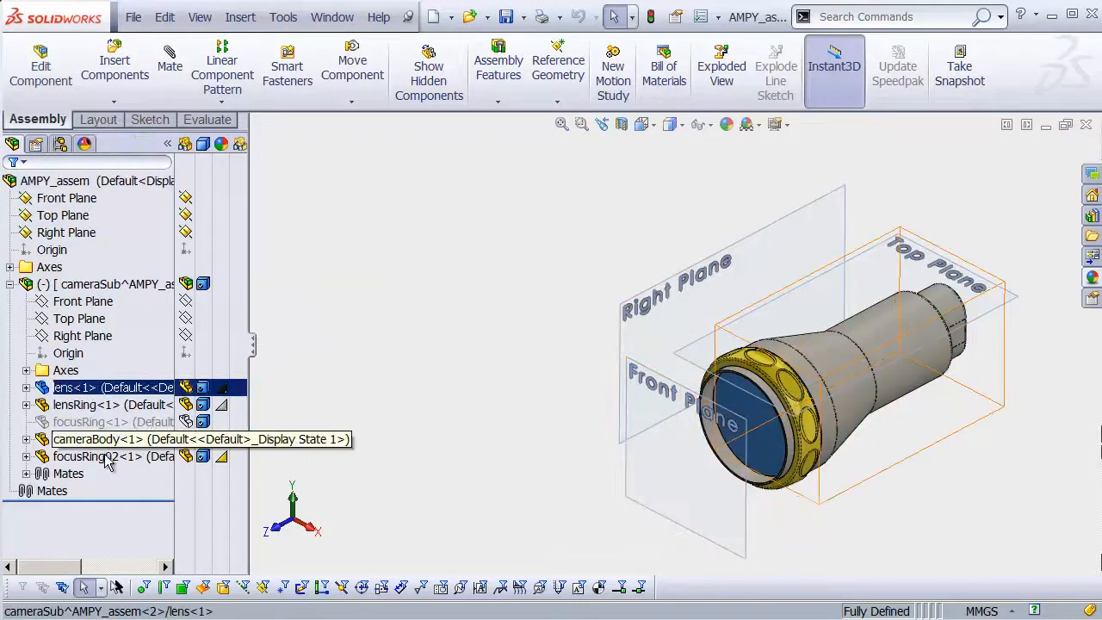
pyautogui.keyDown('shift'); pyautogui.click(101, 461); pyautogui.keyUp('shift')
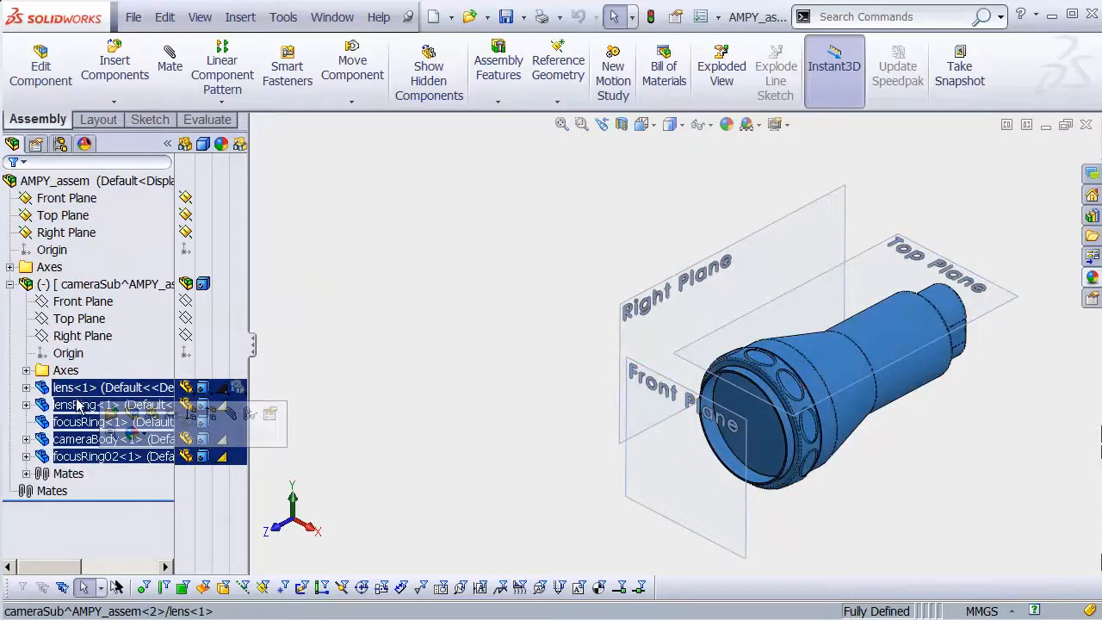
pyautogui.hotkey('alt', 'Tab')
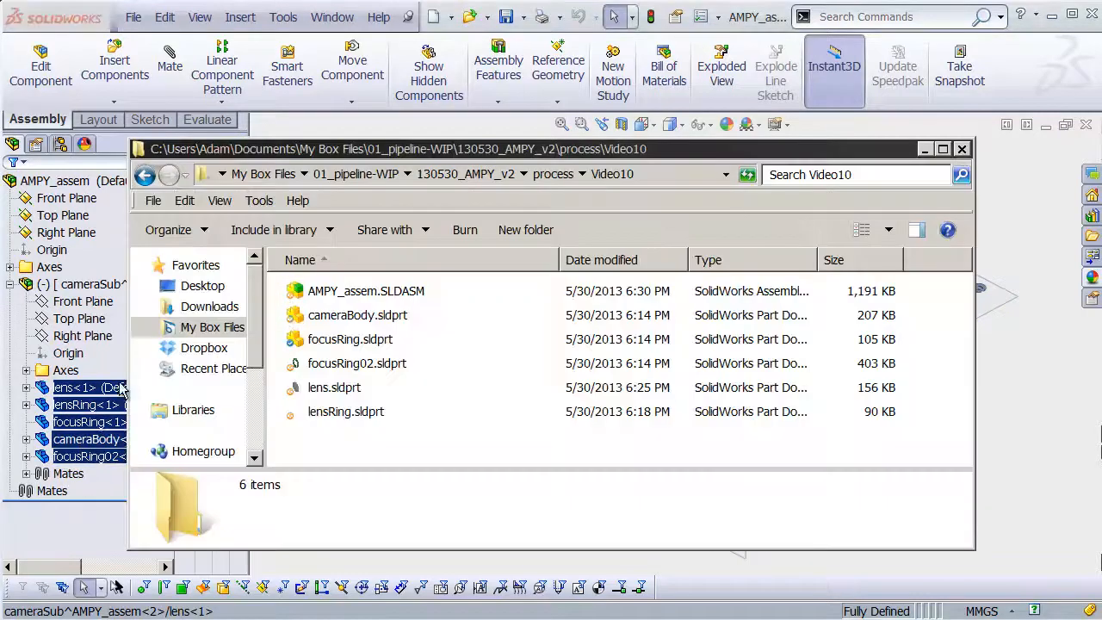
pyautogui.click(76, 285)
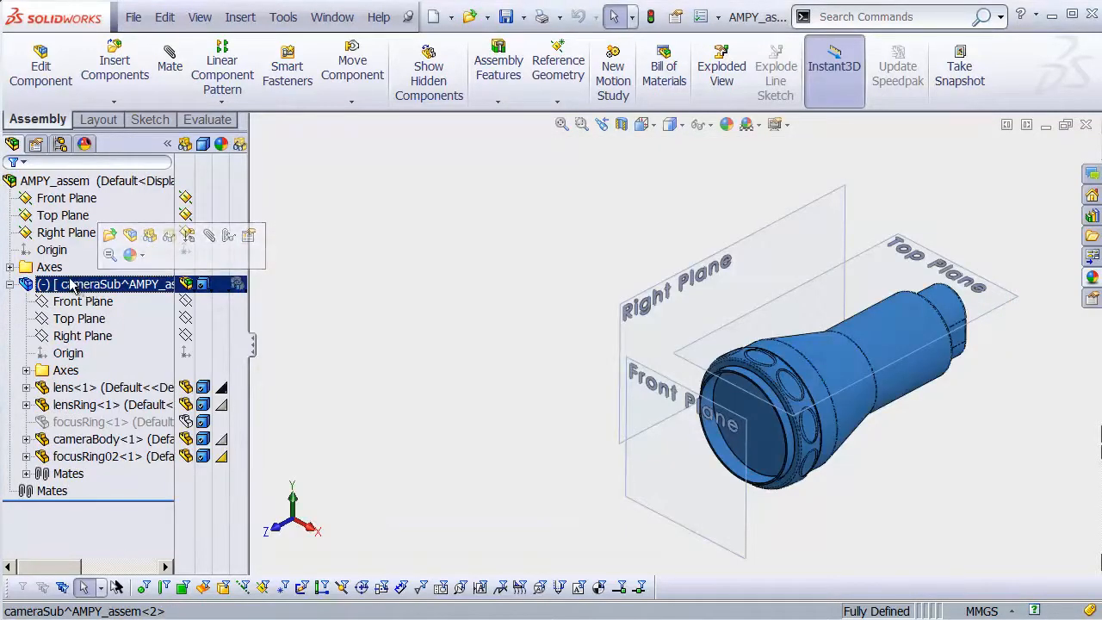
pyautogui.keyDown('ctrl'); pyautogui.click(58, 212); pyautogui.keyUp('ctrl')
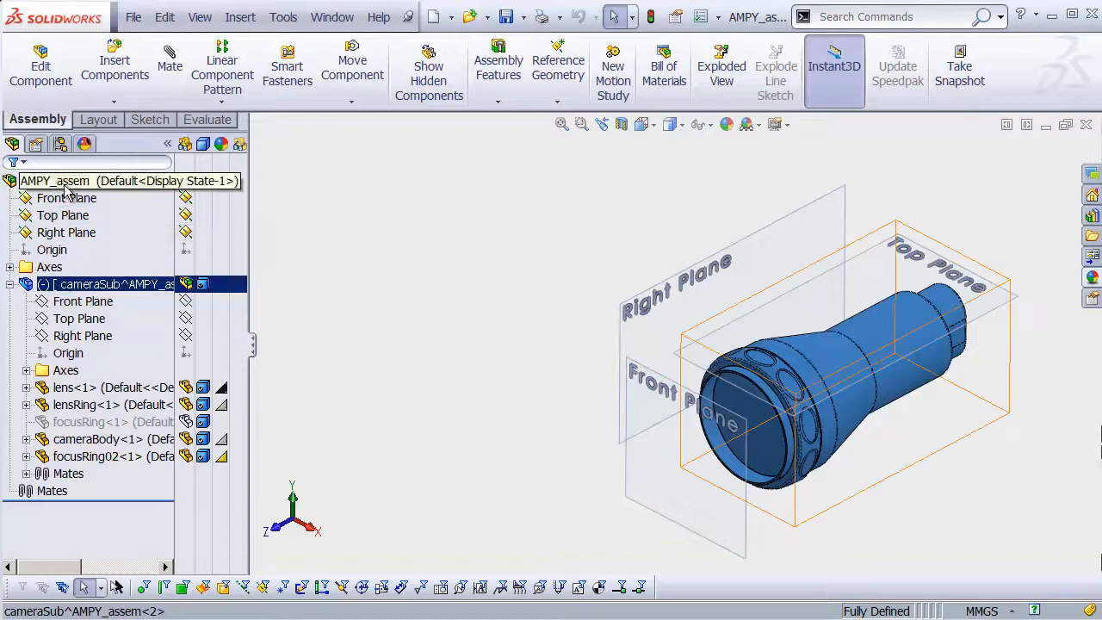
pyautogui.click(71, 183)
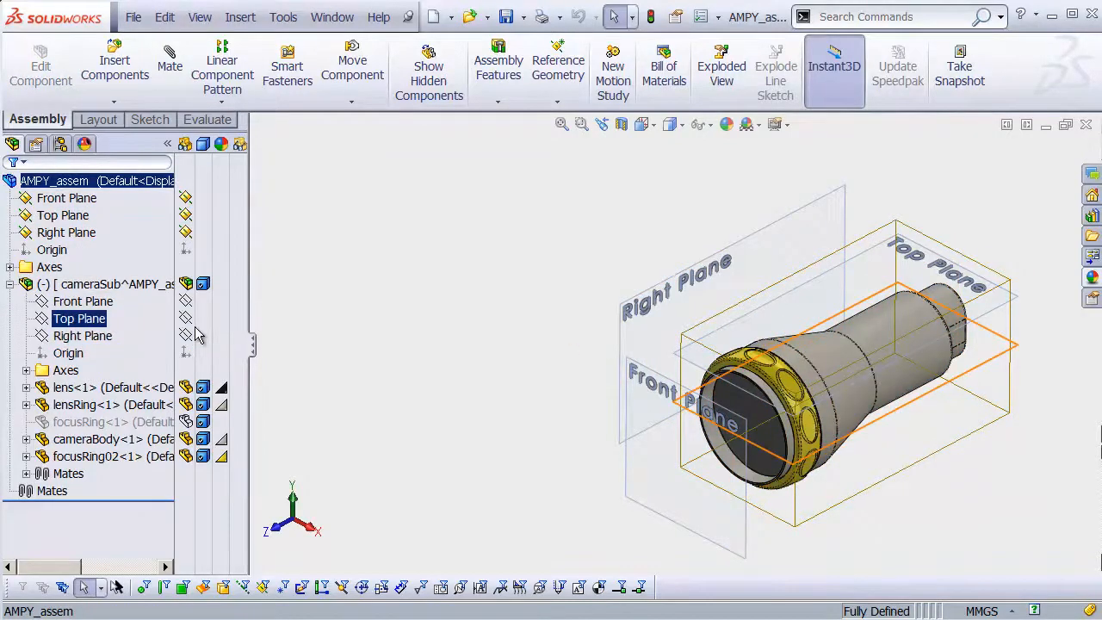
pyautogui.click(391, 274)
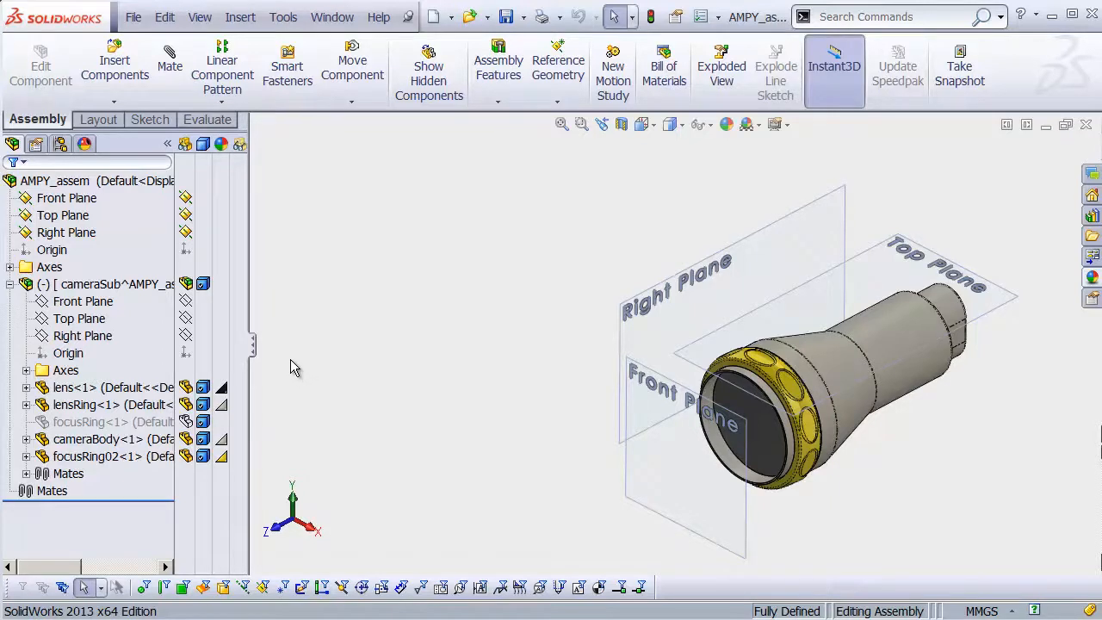
# Step: Open the virtual cameraSub subassembly from AMPY_assem in its own window
pyautogui.rightClick(125, 291)
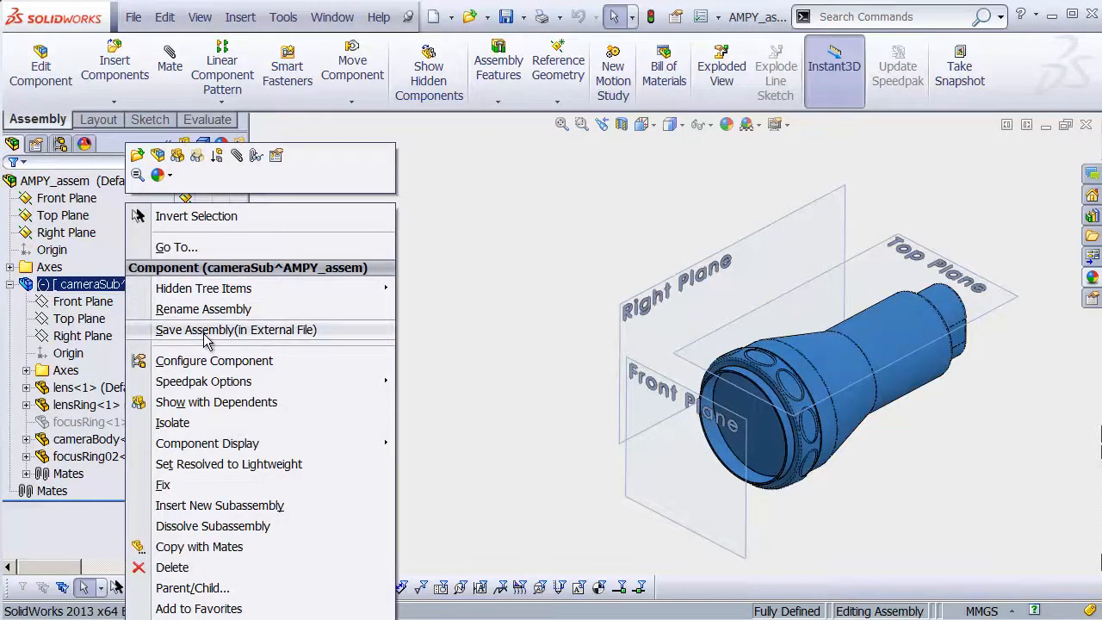
pyautogui.click(207, 334)
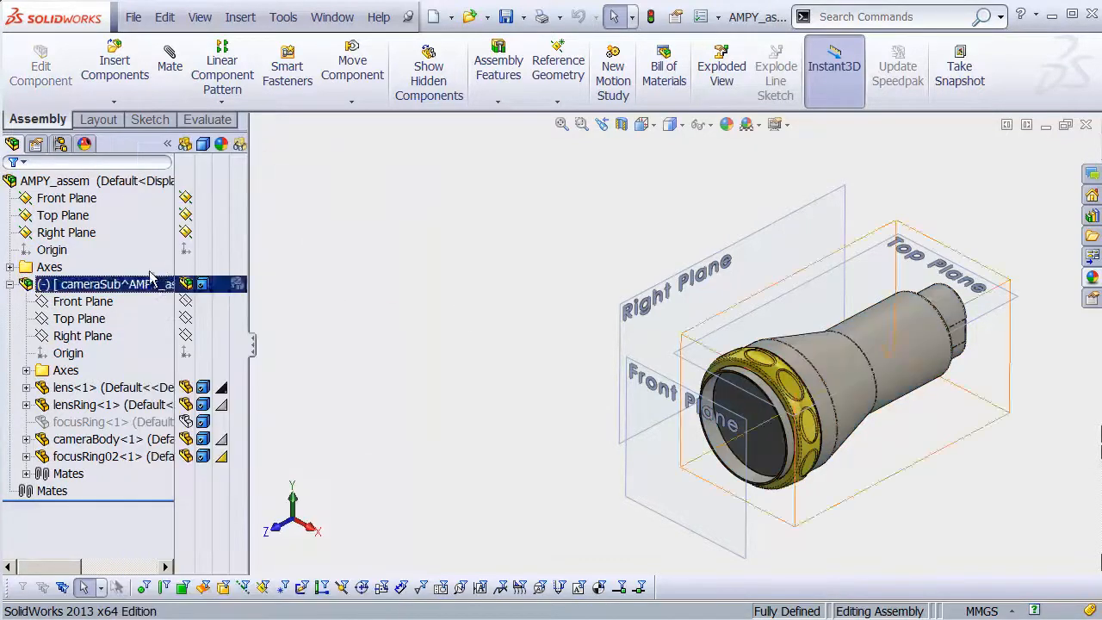
pyautogui.rightClick(120, 292)
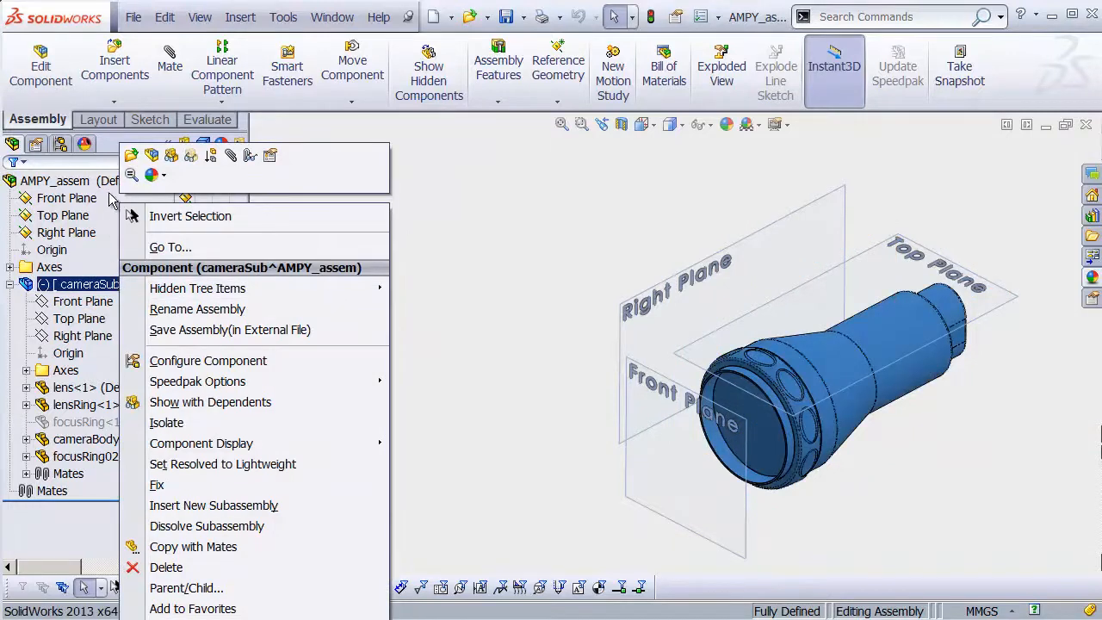
pyautogui.click(133, 158)
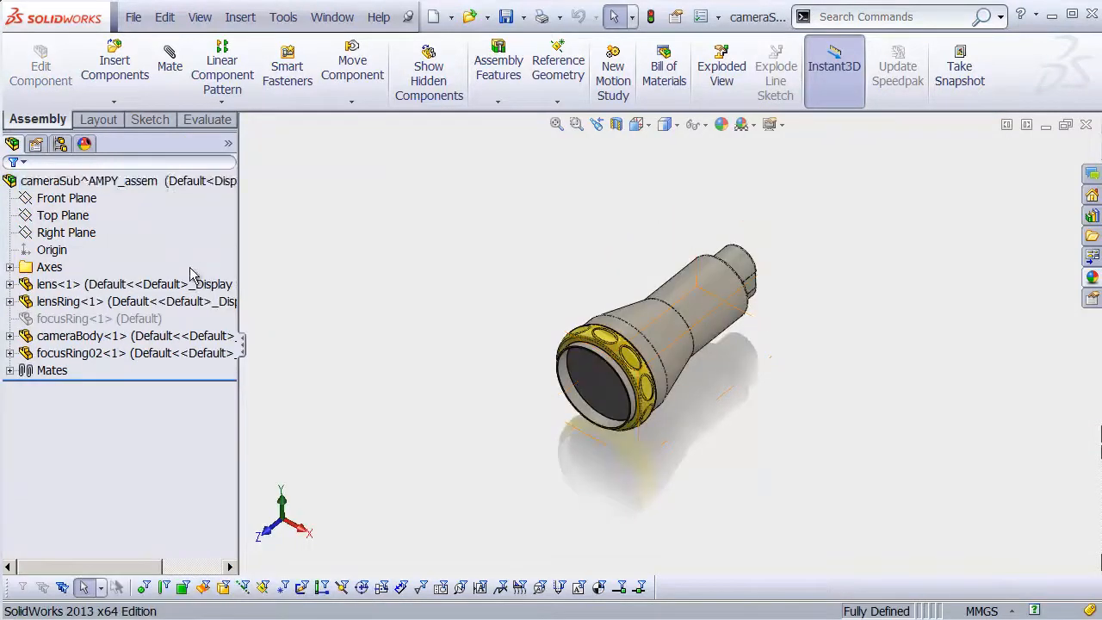
# Step: Save the subassembly as an external assembly file named cameraSub in the Video10 folder and close its window
pyautogui.click(134, 19)
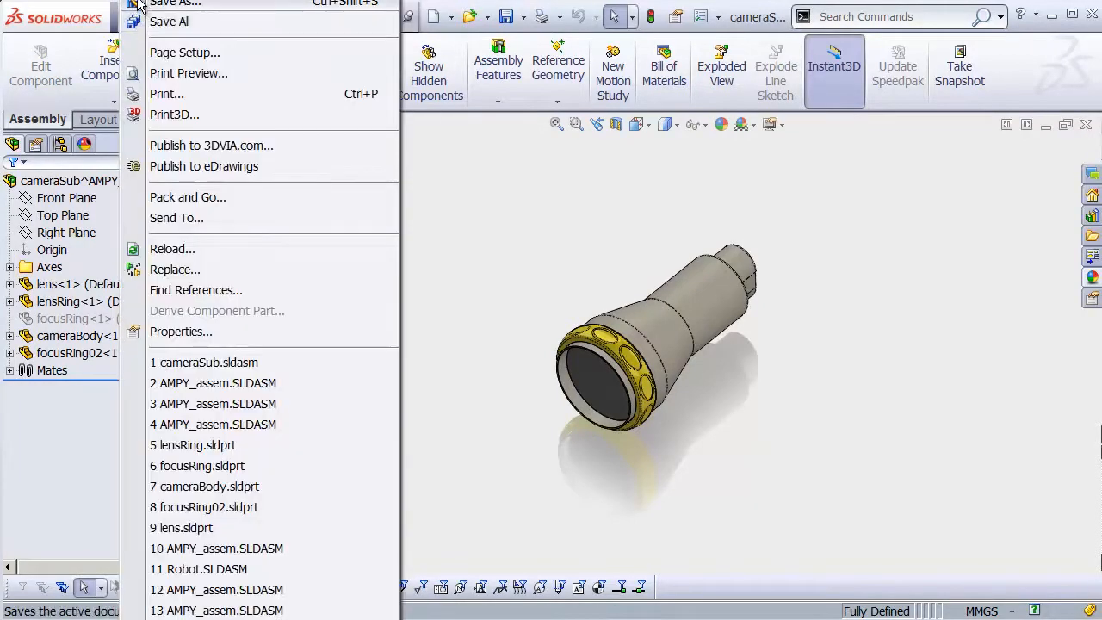
pyautogui.click(139, 5)
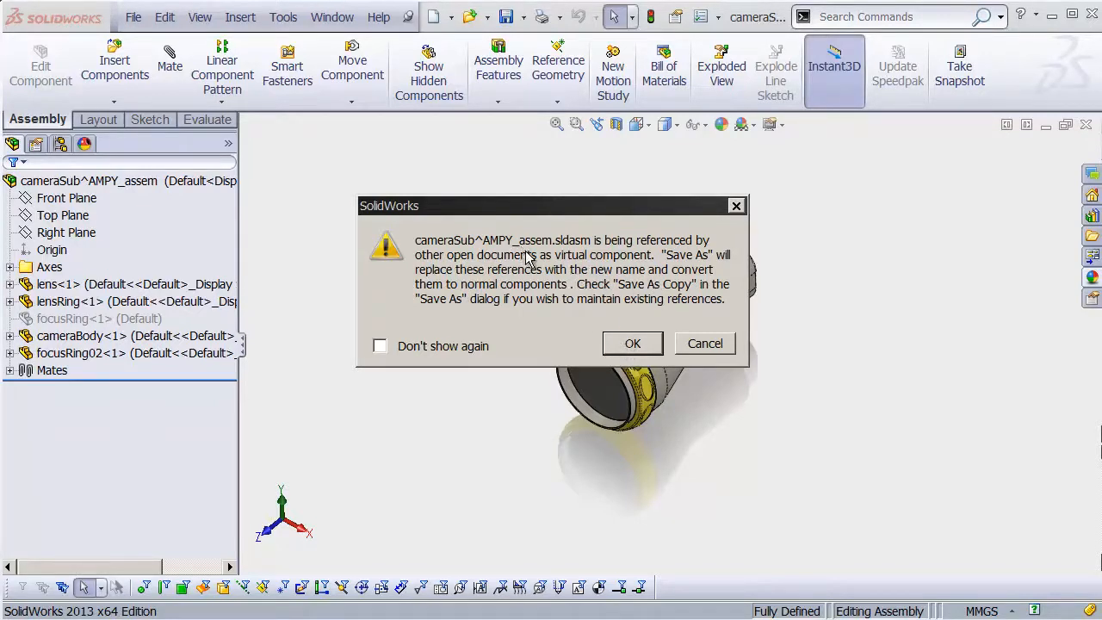
pyautogui.click(632, 344)
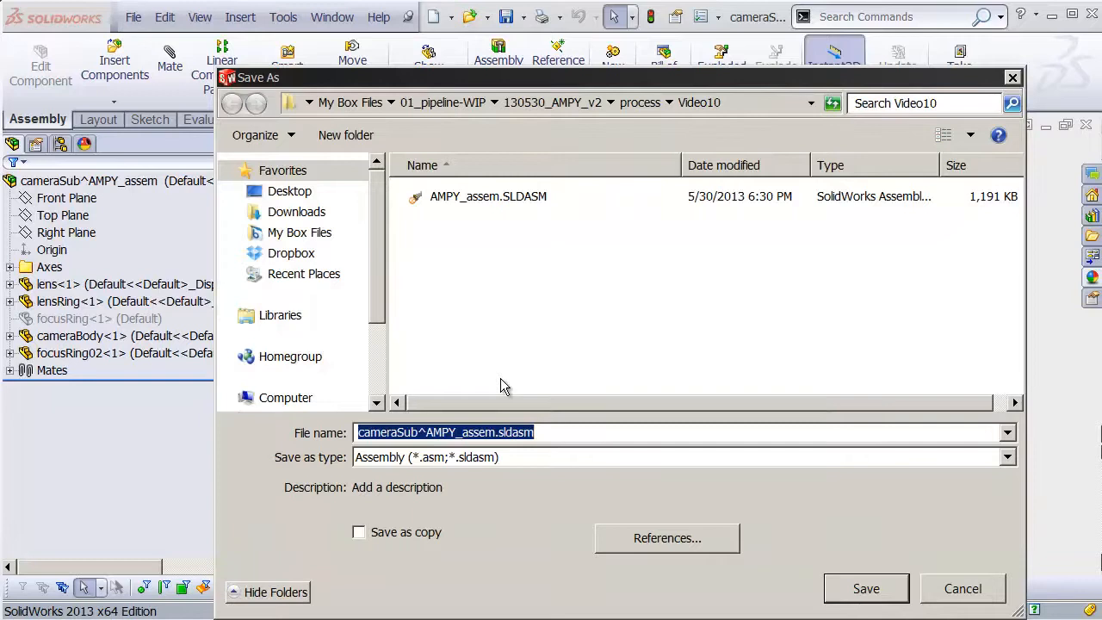
pyautogui.write('cameraS')
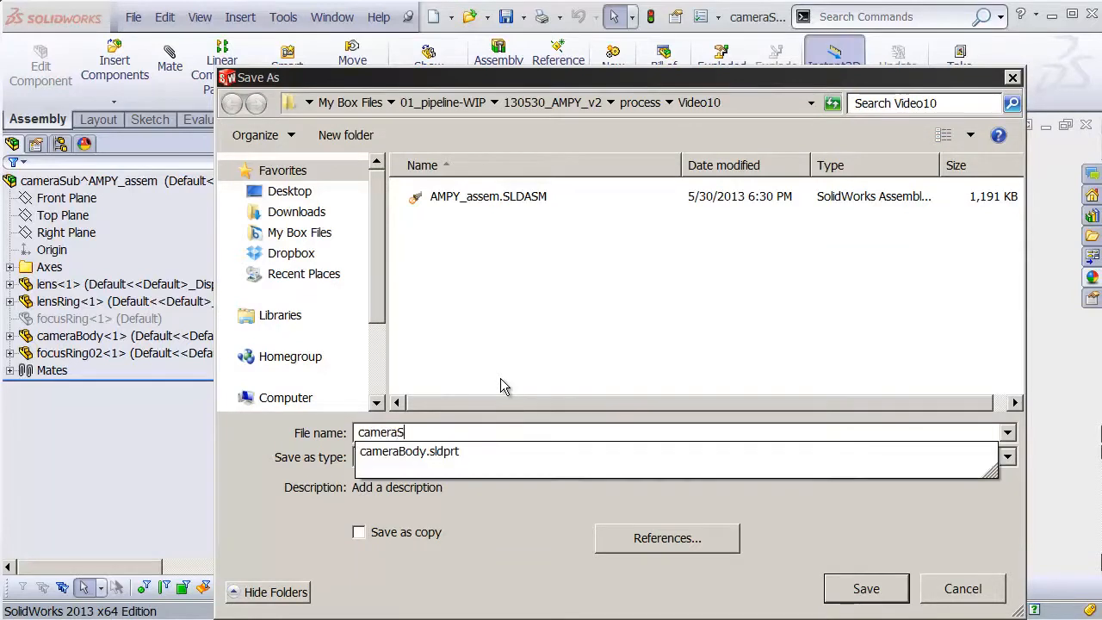
pyautogui.write('ub')
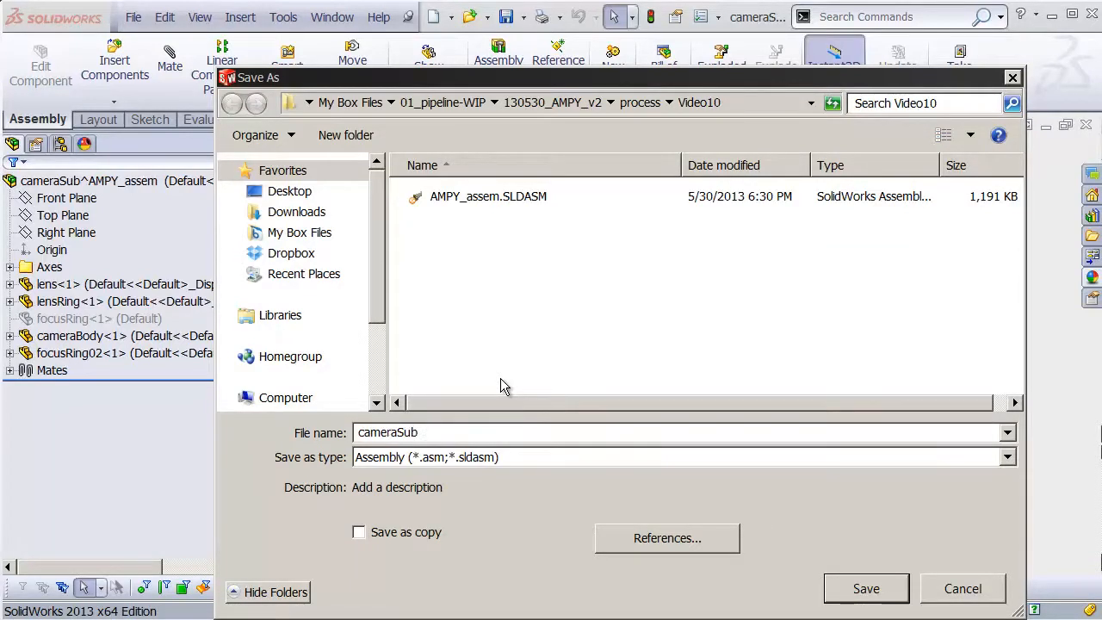
pyautogui.click(865, 589)
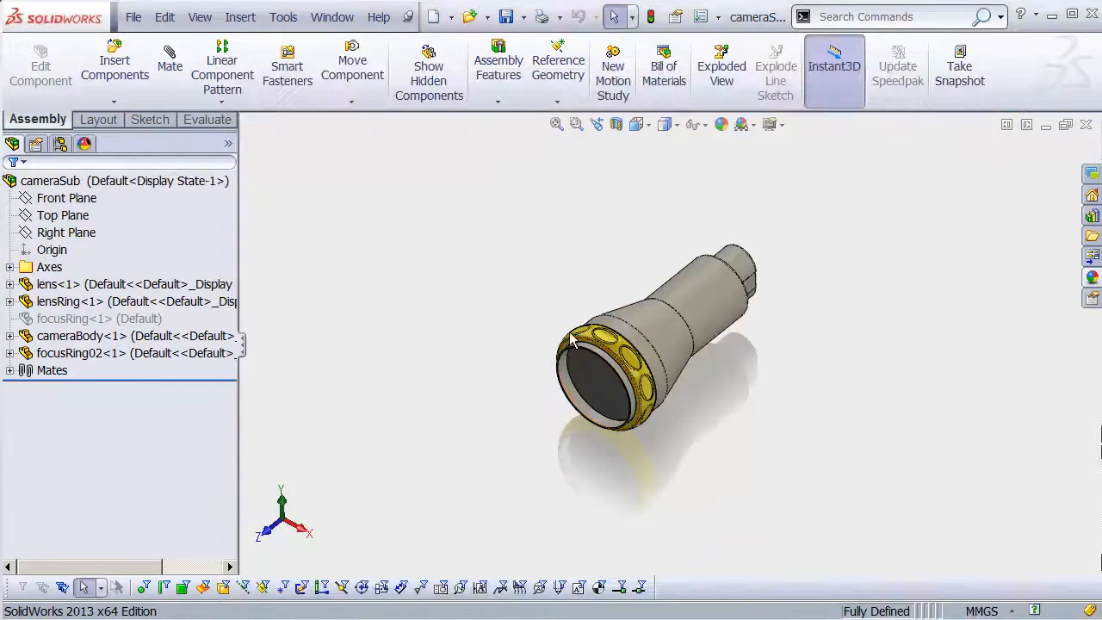
pyautogui.click(1086, 124)
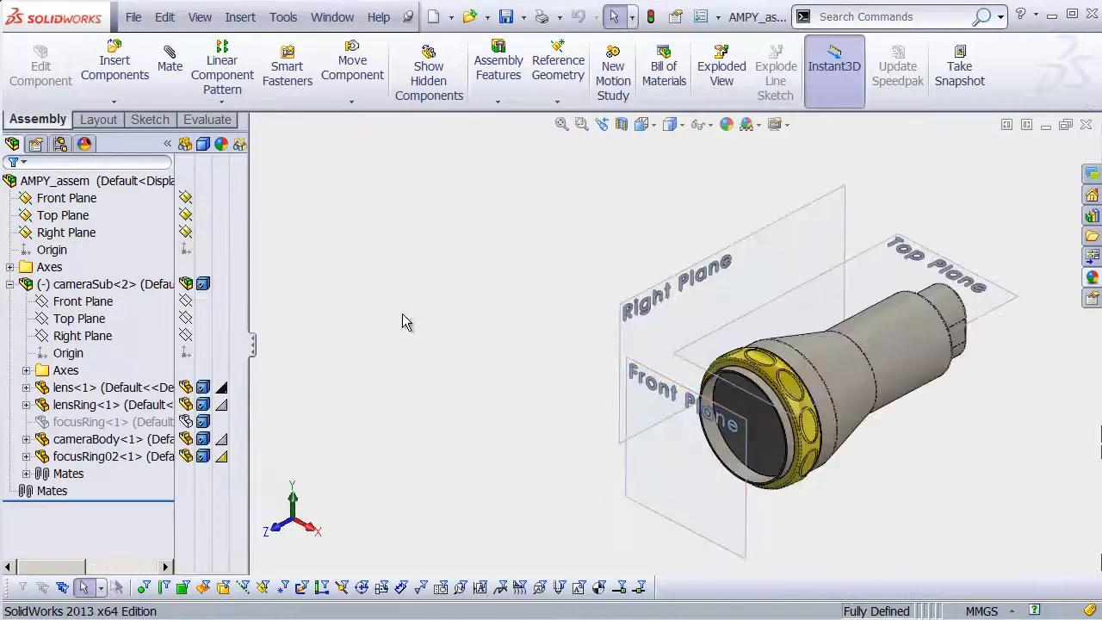
# Step: Check the cameraSub component against the cameraSub.SLDASM file in the Video10 folder in Windows Explorer, and return to SolidWorks
pyautogui.click(72, 287)
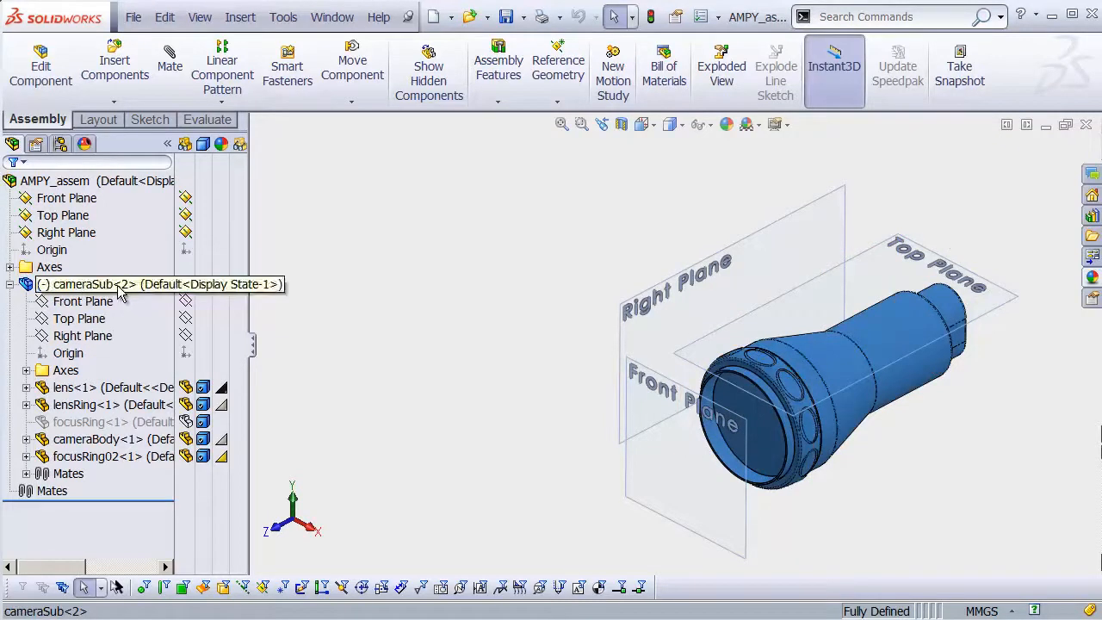
pyautogui.hotkey('alt', 'Tab')
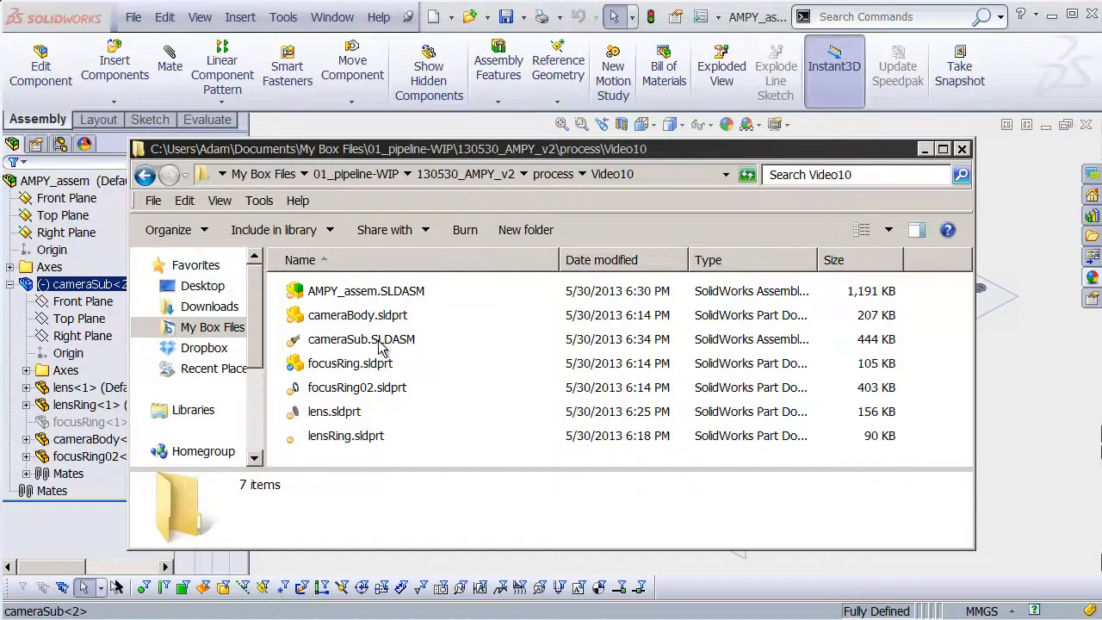
pyautogui.click(380, 344)
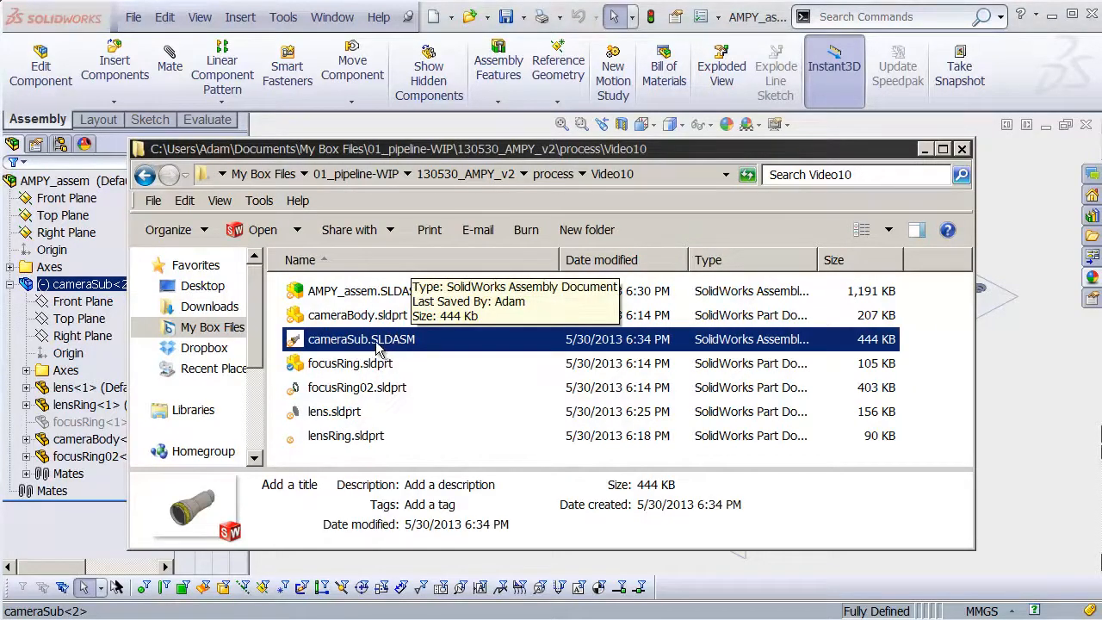
pyautogui.hotkey('alt', 'Tab')
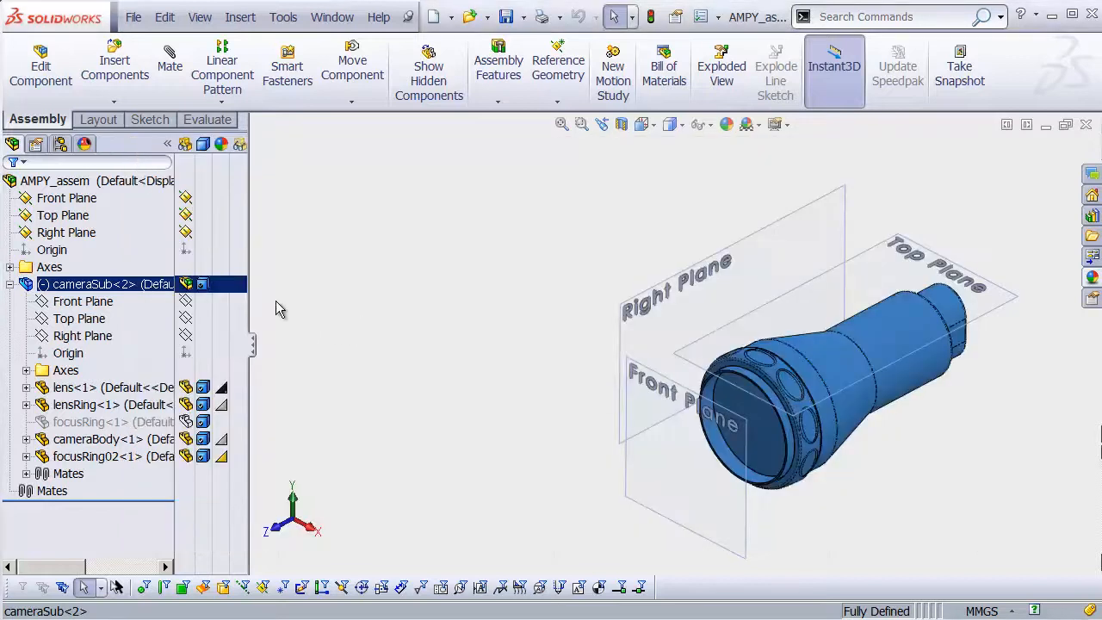
# Step: Deselect cameraSub and collapse its branch in the AMPY_assem feature tree
pyautogui.click(386, 281)
pyautogui.keyDown('shift'); pyautogui.moveTo(427, 270); pyautogui.dragTo(468, 278, button='middle'); pyautogui.keyUp('shift')
pyautogui.keyDown('ctrl'); pyautogui.moveTo(479, 297); pyautogui.dragTo(418, 283, button='middle'); pyautogui.keyUp('ctrl')
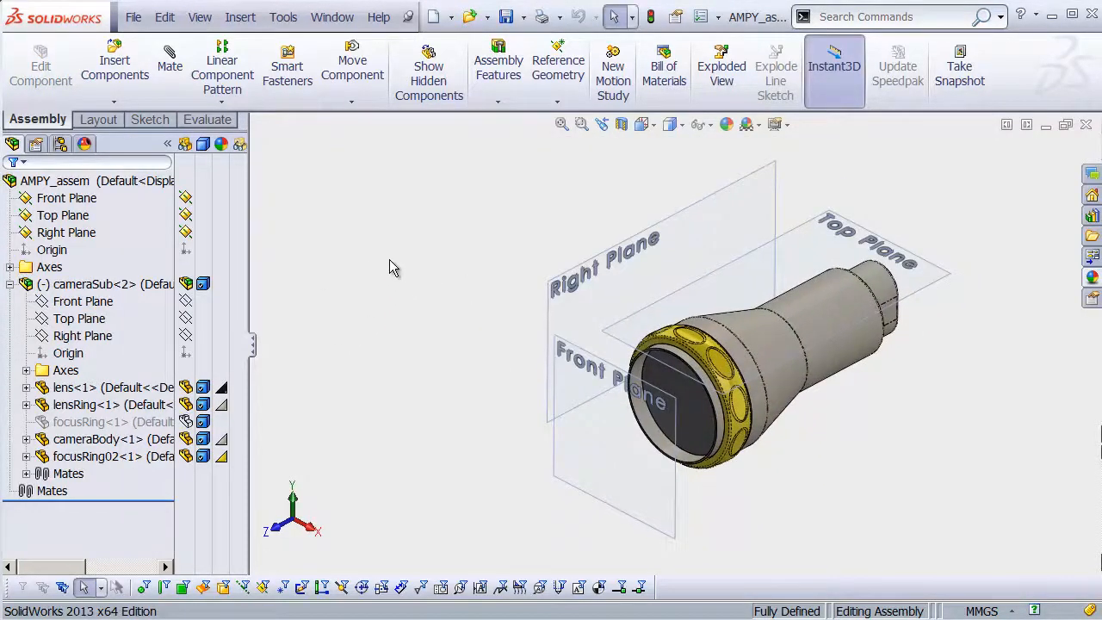
pyautogui.click(9, 284)
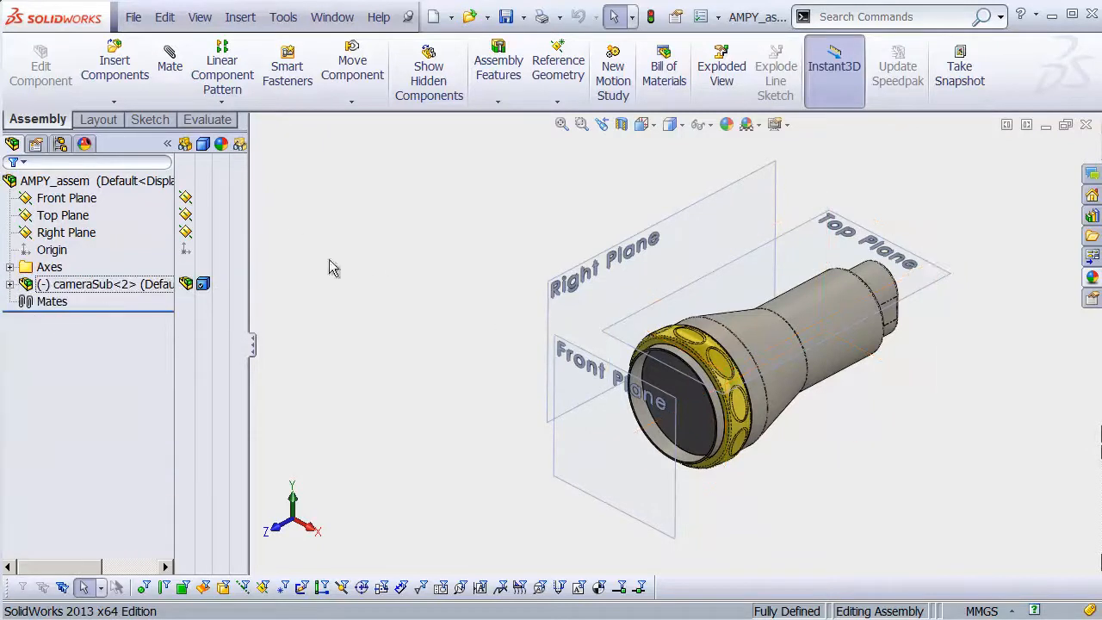
pyautogui.click(134, 17)
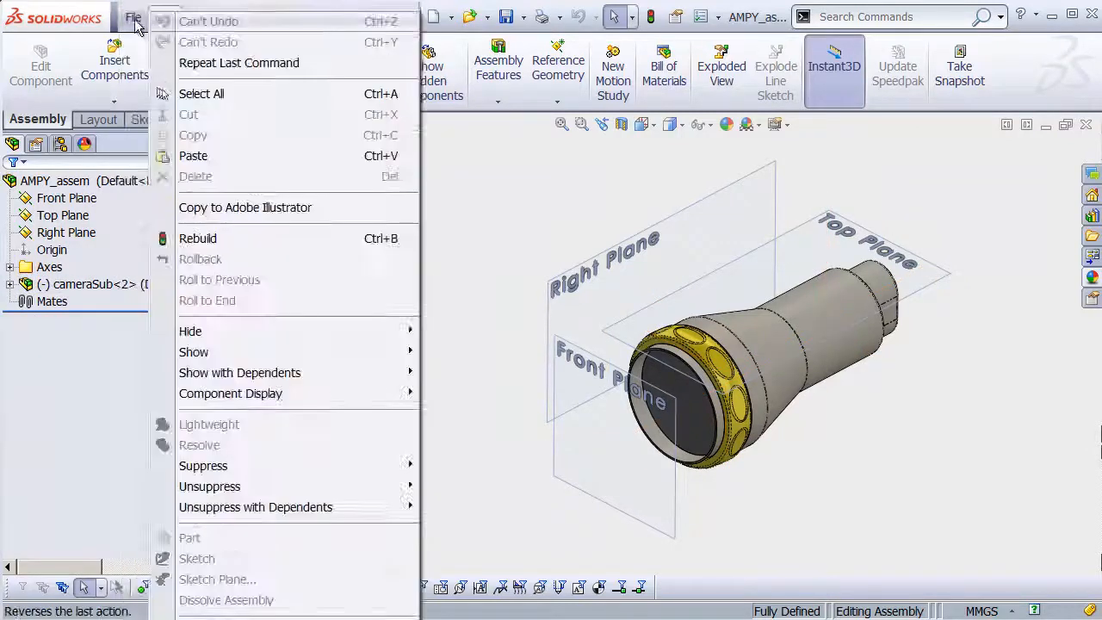
pyautogui.click(142, 22)
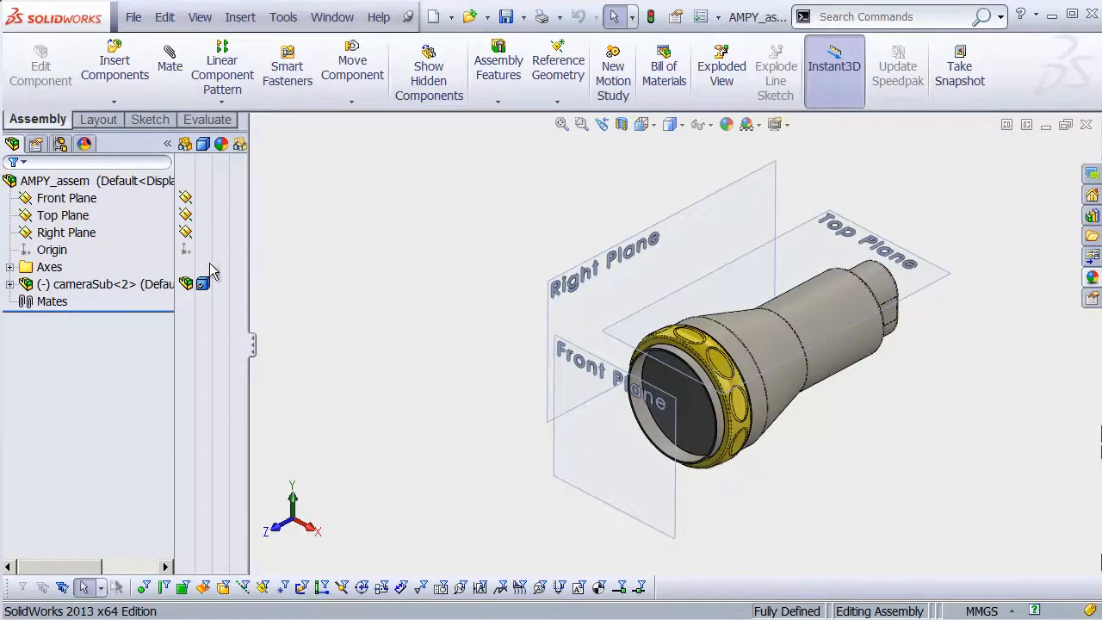
# Step: Form a new subassembly in AMPY_assem from the cameraSub component
pyautogui.click(113, 284)
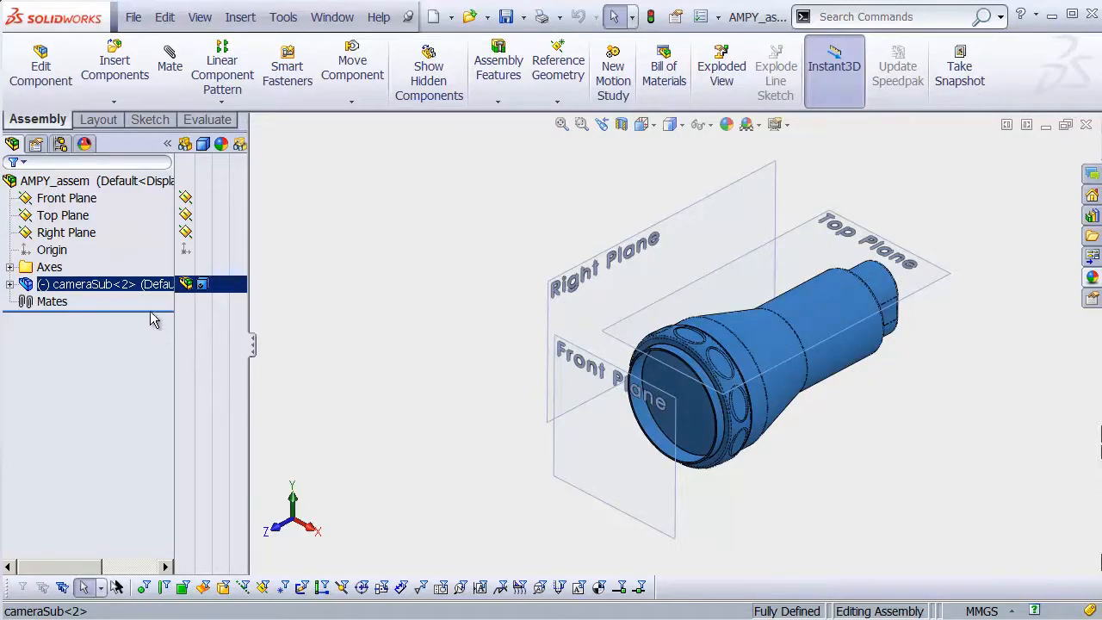
pyautogui.rightClick(86, 290)
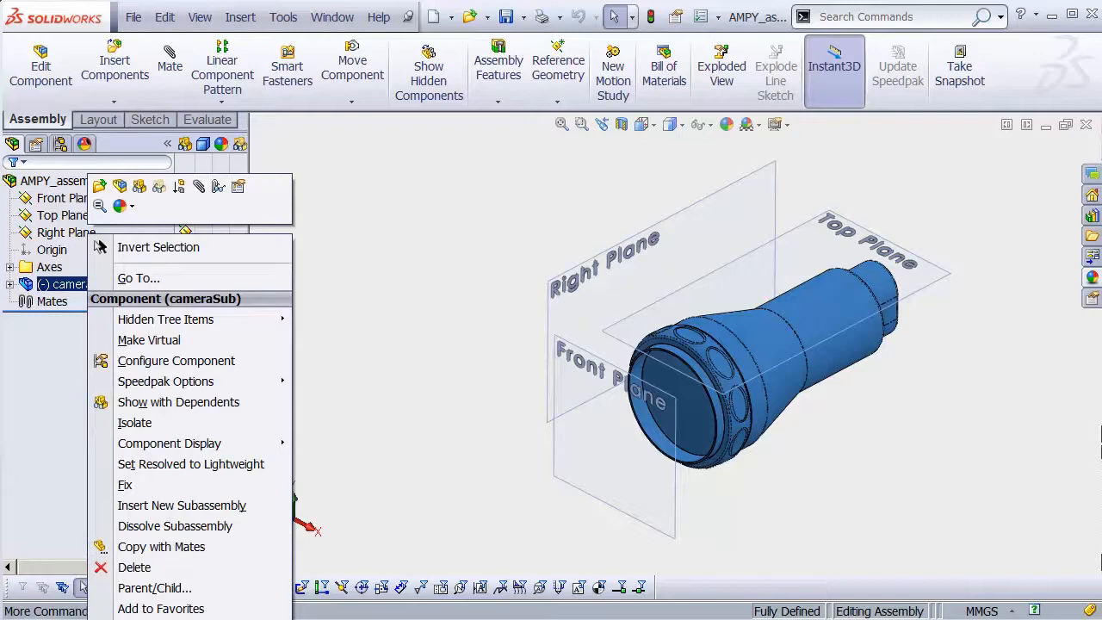
pyautogui.click(189, 616)
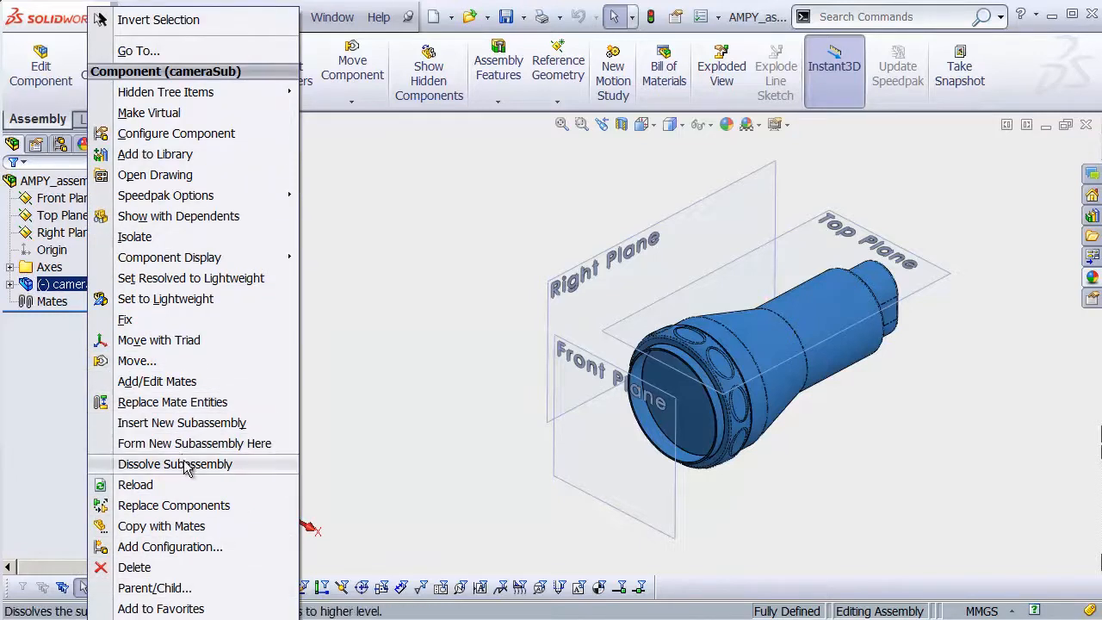
pyautogui.click(284, 444)
# Step: Rename the newly formed virtual subassembly as head
pyautogui.click(98, 290)
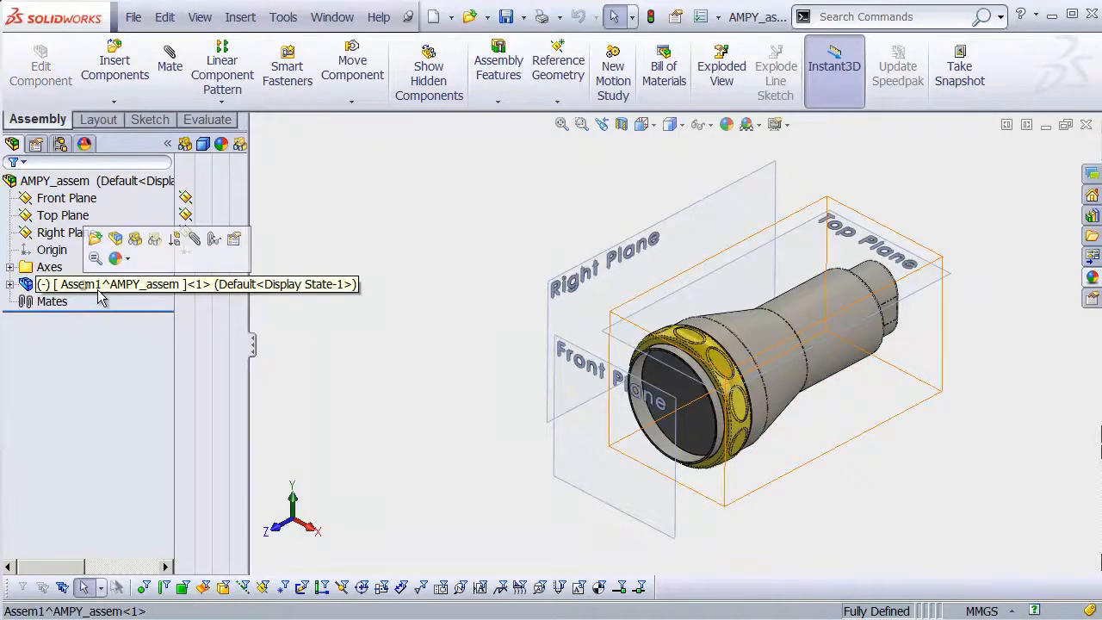
pyautogui.click(83, 284)
pyautogui.write('hea')
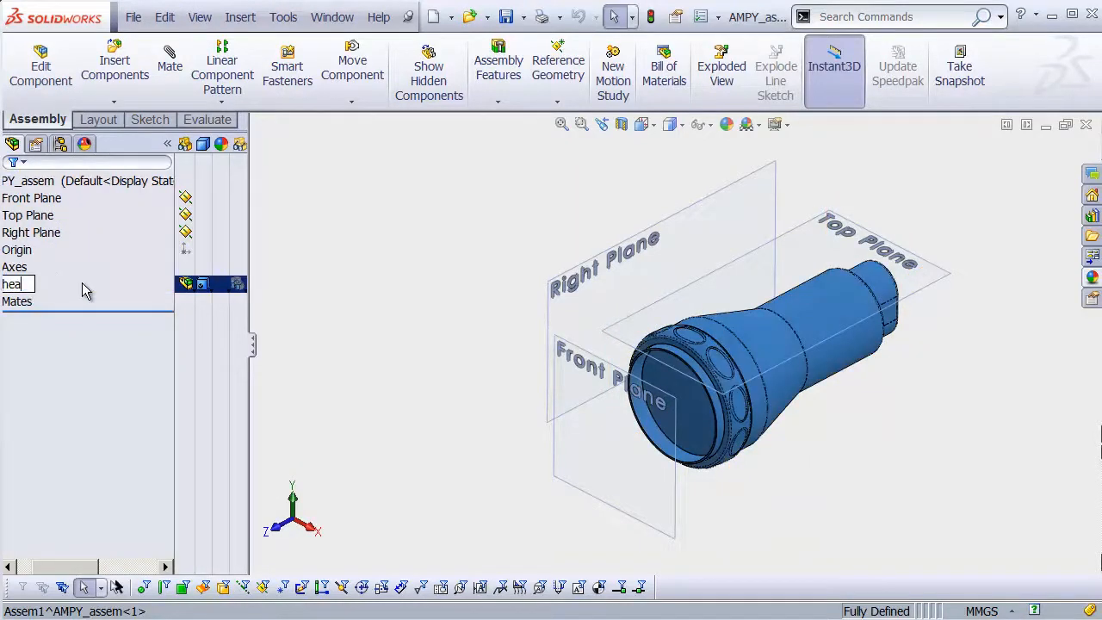
pyautogui.write('d')
pyautogui.press('Return')
# Step: Expand the head subassembly and the cameraSub component nested inside it to examine their contents
pyautogui.click(6, 287)
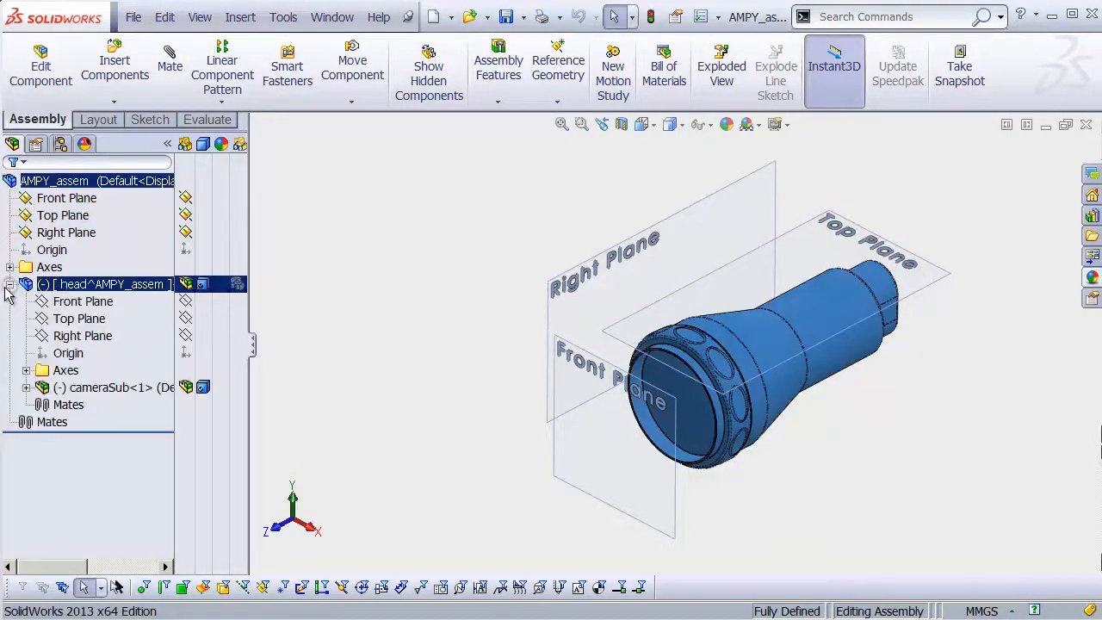
pyautogui.click(101, 389)
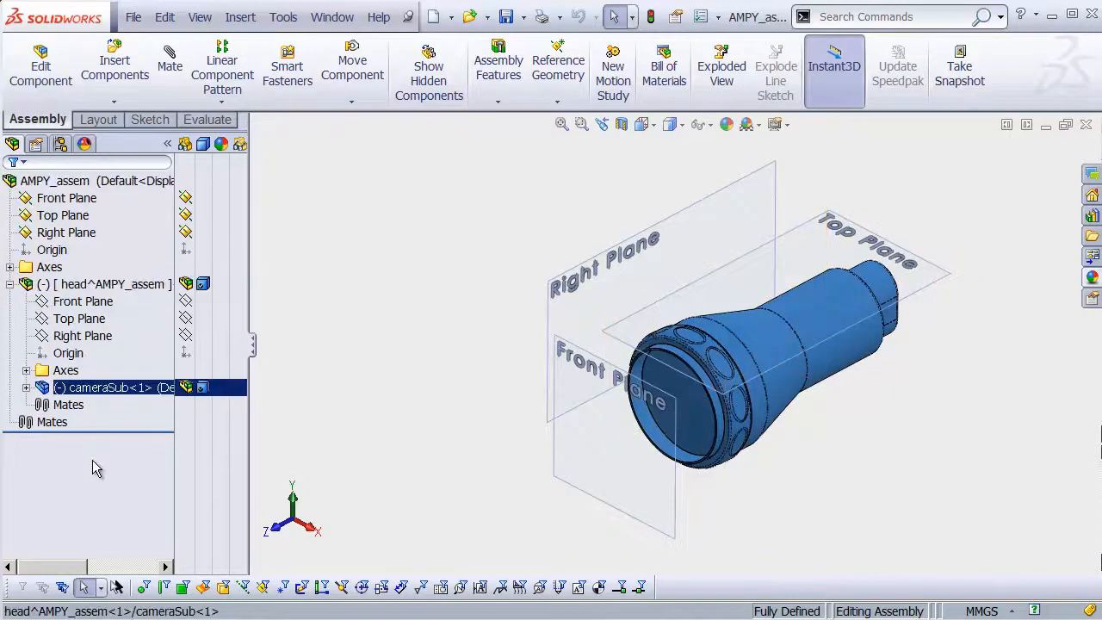
pyautogui.click(27, 387)
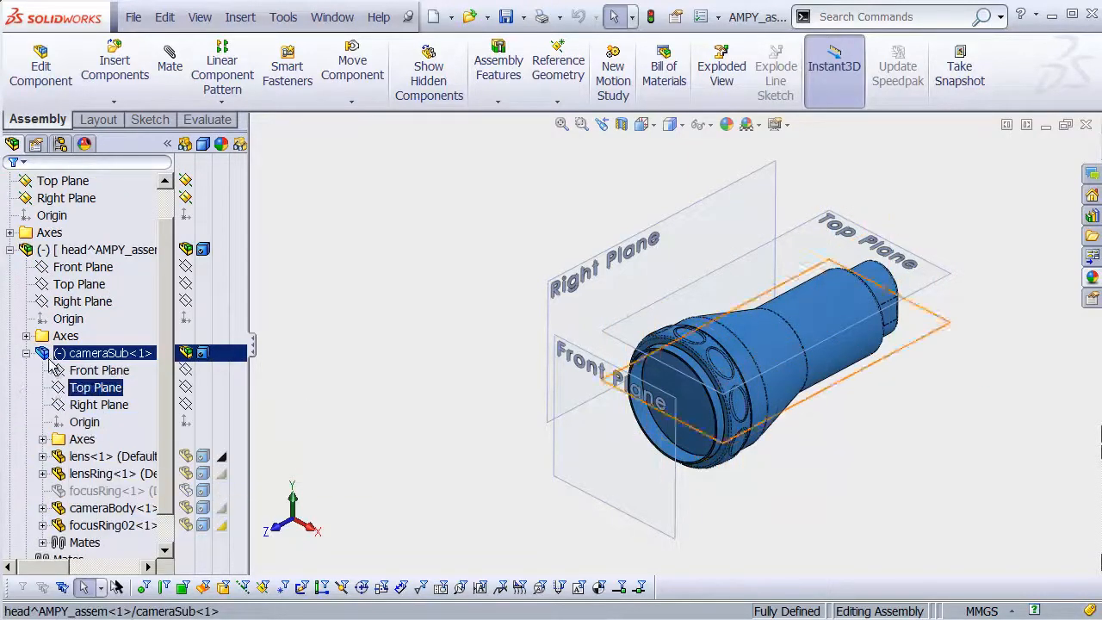
# Step: Collapse the cameraSub branch and open the head subassembly in its own window
pyautogui.click(26, 353)
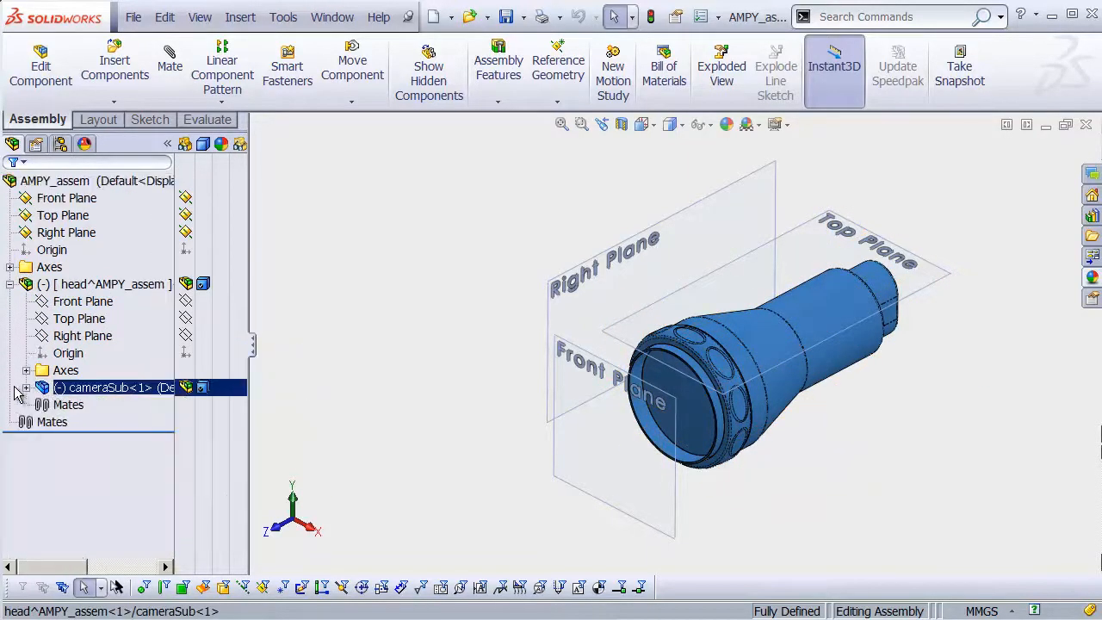
pyautogui.rightClick(72, 291)
pyautogui.click(84, 153)
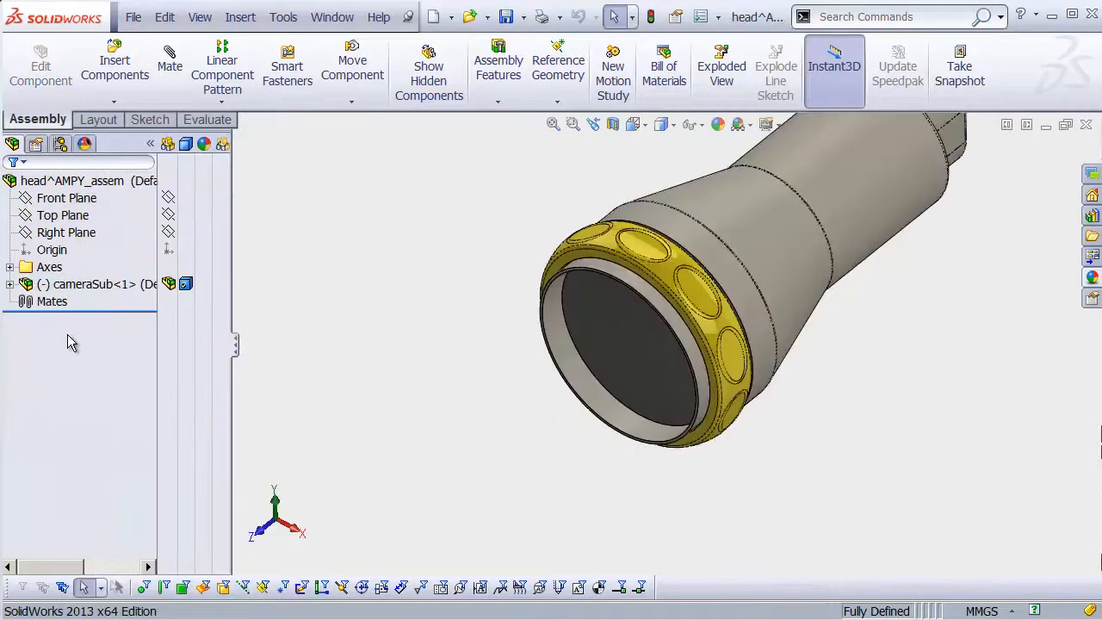
pyautogui.keyDown('shift'); pyautogui.moveTo(494, 322); pyautogui.dragTo(477, 381, button='middle'); pyautogui.keyUp('shift')
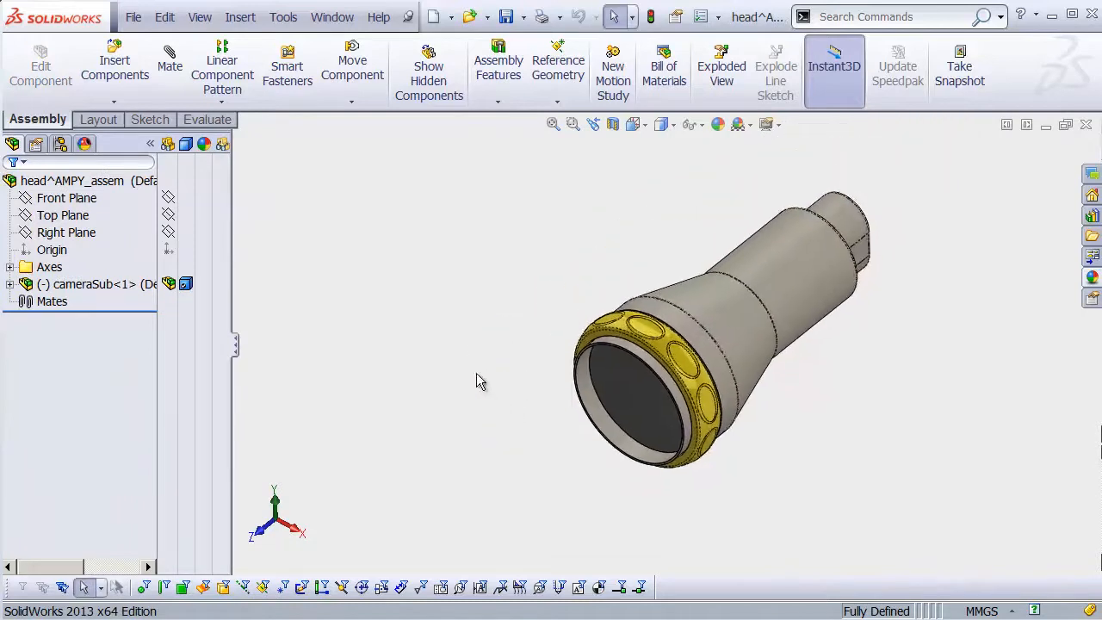
# Step: Show the Front, Top and Right planes of the head subassembly
pyautogui.click(168, 198)
pyautogui.click(168, 214)
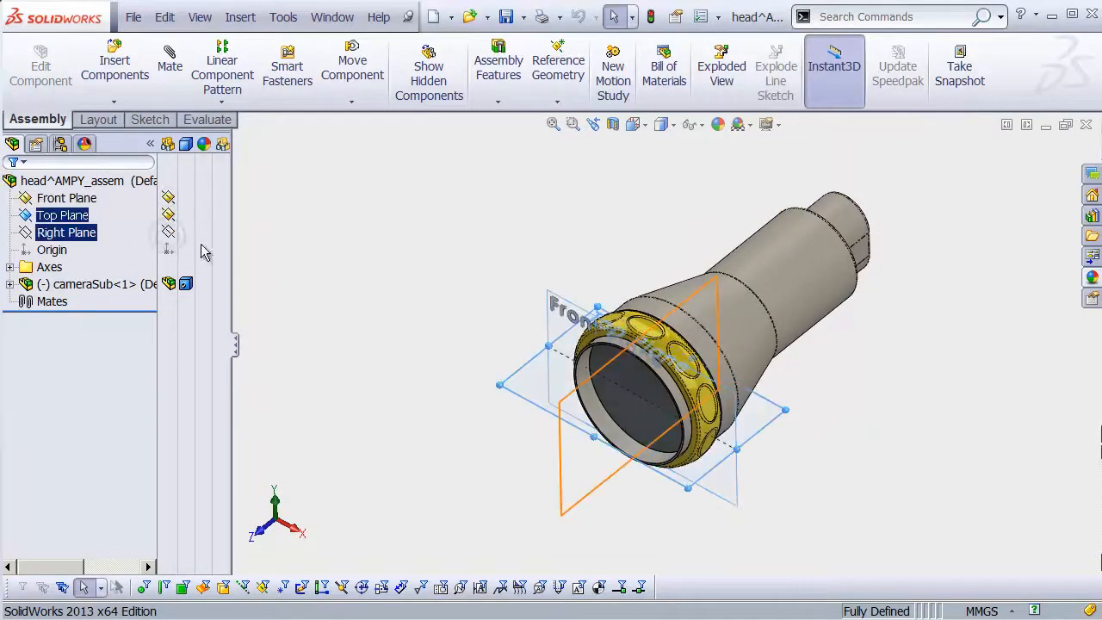
pyautogui.click(168, 231)
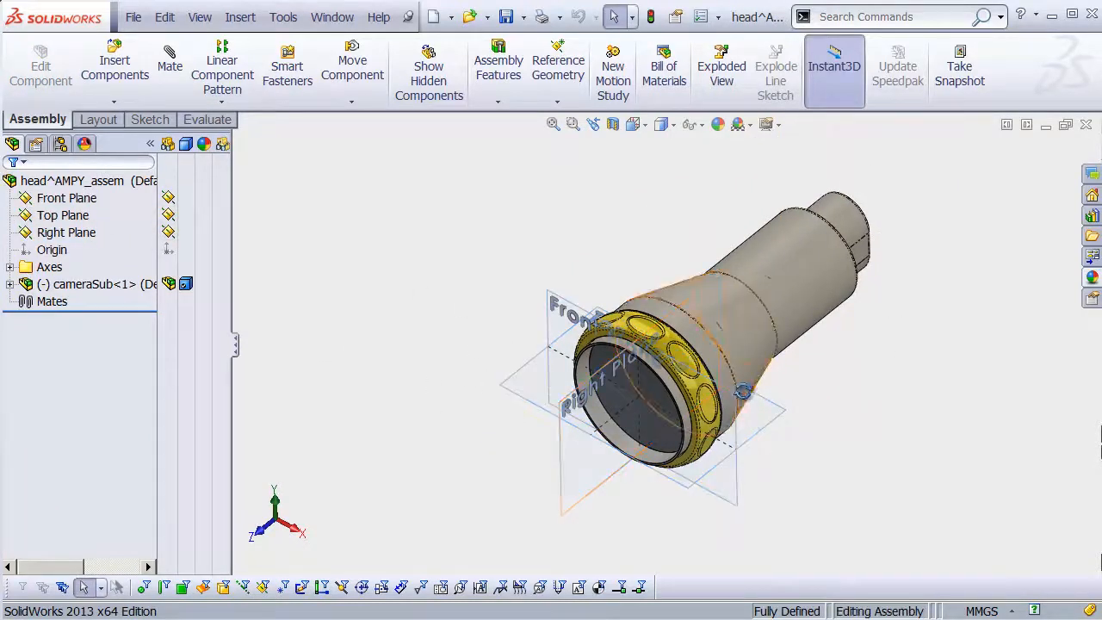
# Step: Move cameraSub clear of the head subassembly's origin planes, to the positive X side of the Right Plane
pyautogui.moveTo(714, 405); pyautogui.dragTo(778, 399, button='middle')
pyautogui.moveTo(809, 329); pyautogui.dragTo(998, 390)
pyautogui.moveTo(790, 416); pyautogui.dragTo(763, 231, button='middle')
pyautogui.moveTo(880, 428); pyautogui.dragTo(937, 267)
pyautogui.click(898, 402)
pyautogui.moveTo(897, 402); pyautogui.dragTo(689, 370, button='middle')
pyautogui.scroll(1, 756, 381)
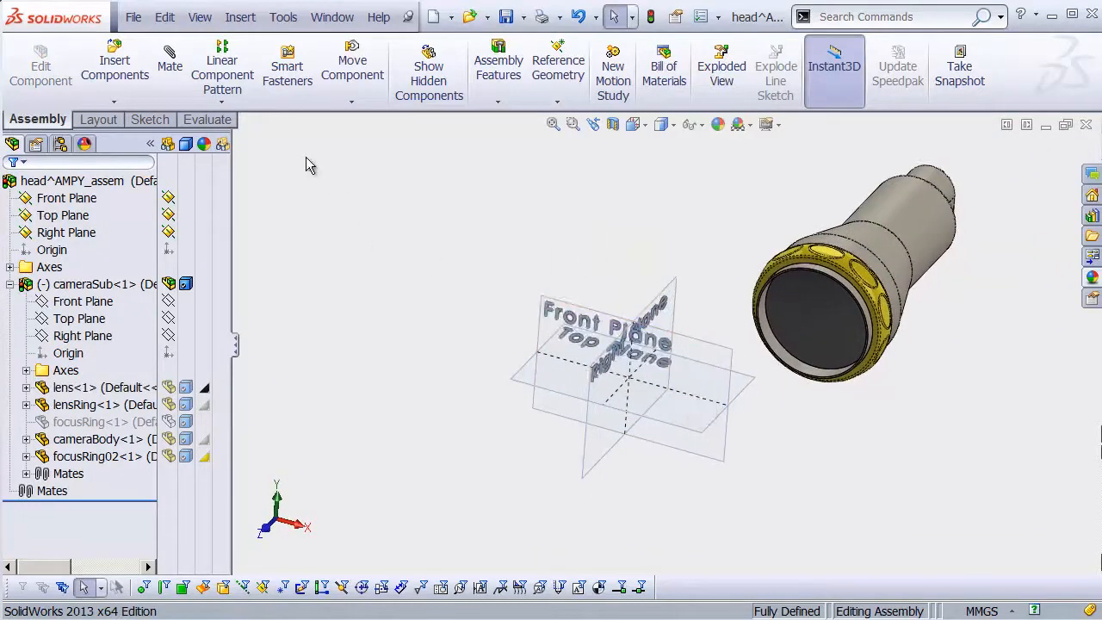
# Step: Mirror the cameraSub component about the head subassembly's Right Plane with Mirror Components
pyautogui.click(236, 102)
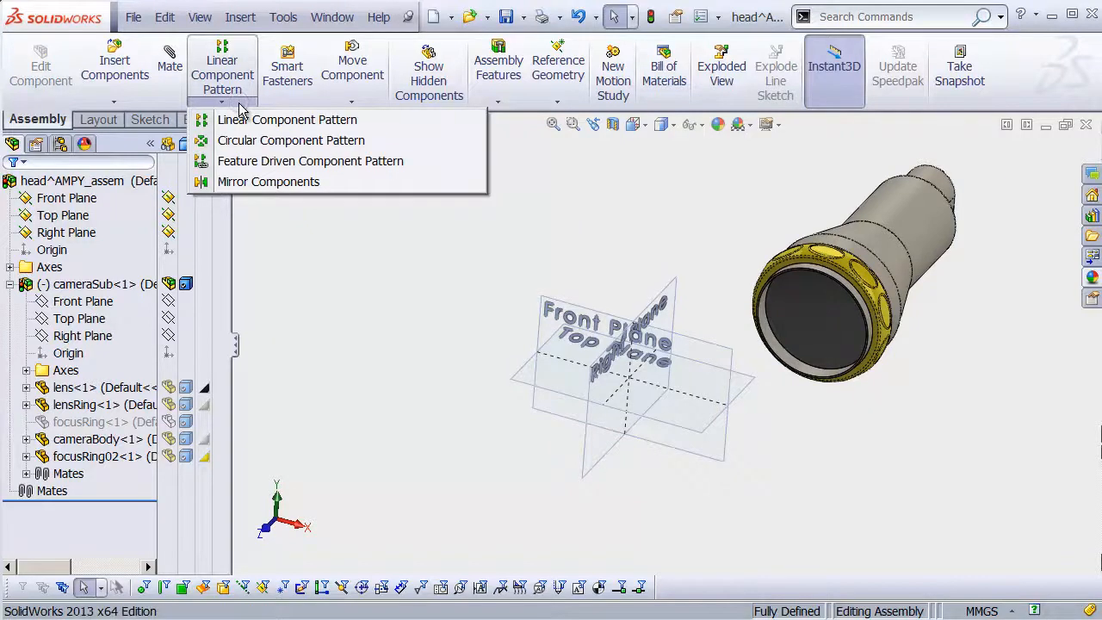
pyautogui.click(325, 183)
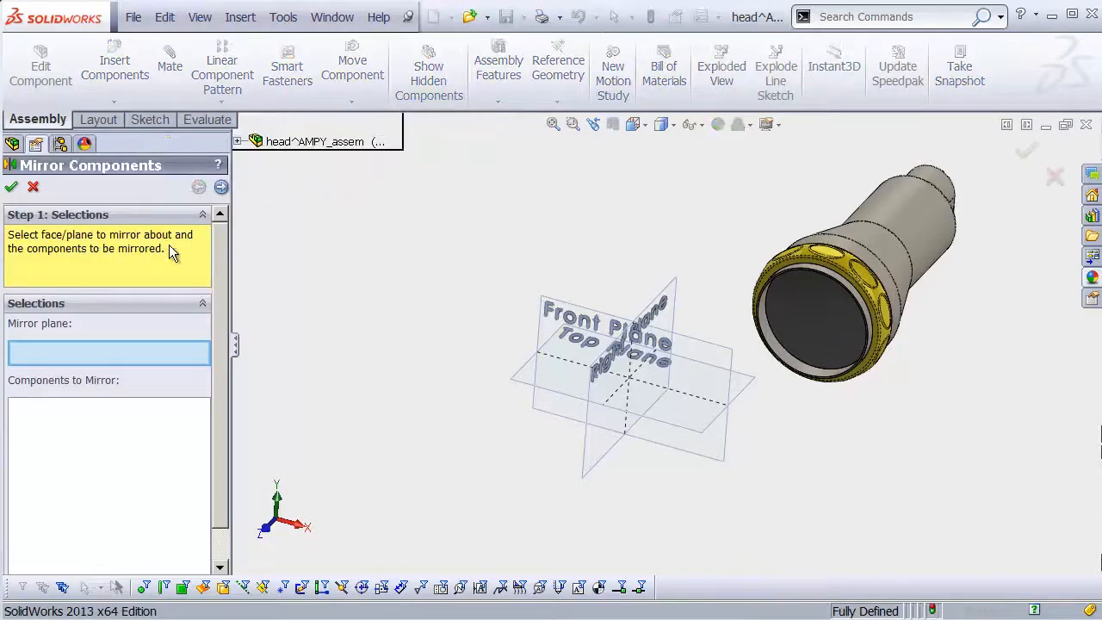
pyautogui.click(237, 141)
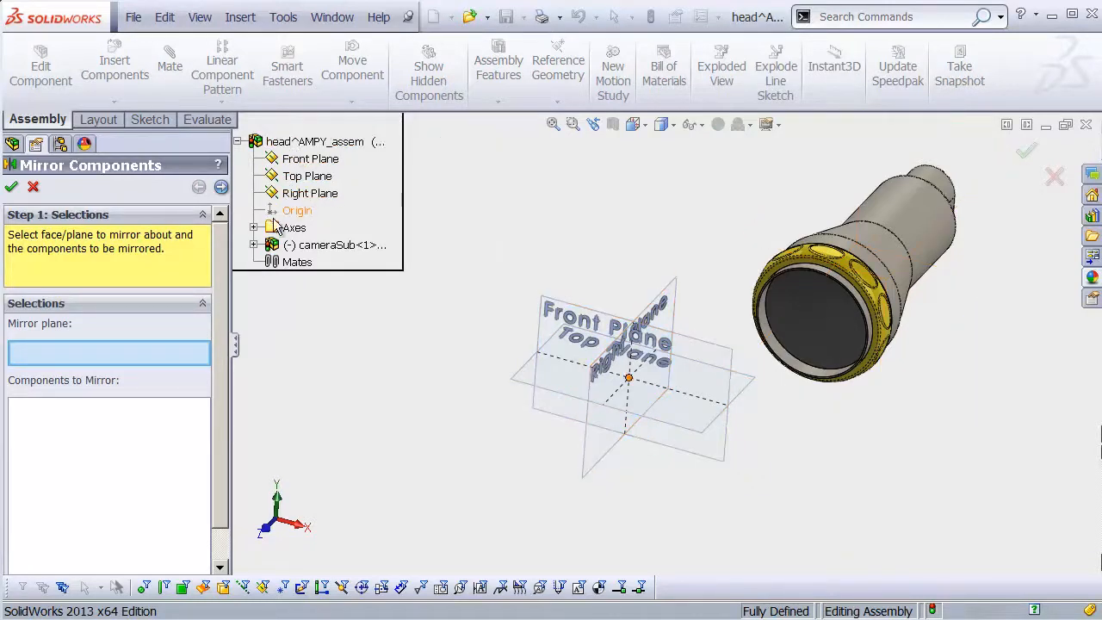
pyautogui.click(253, 244)
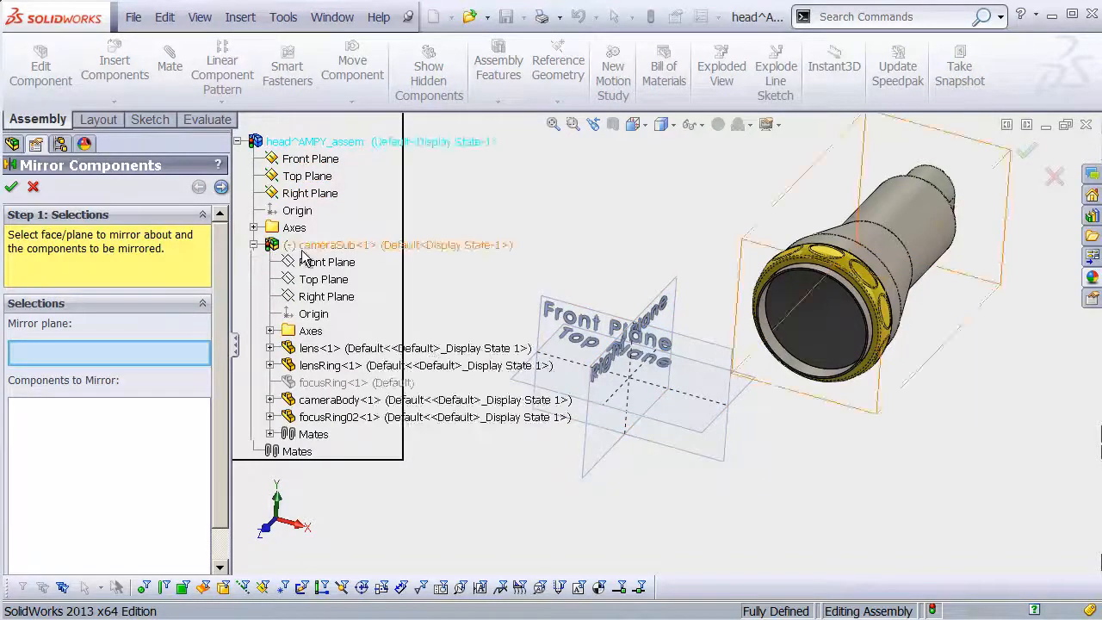
pyautogui.click(269, 348)
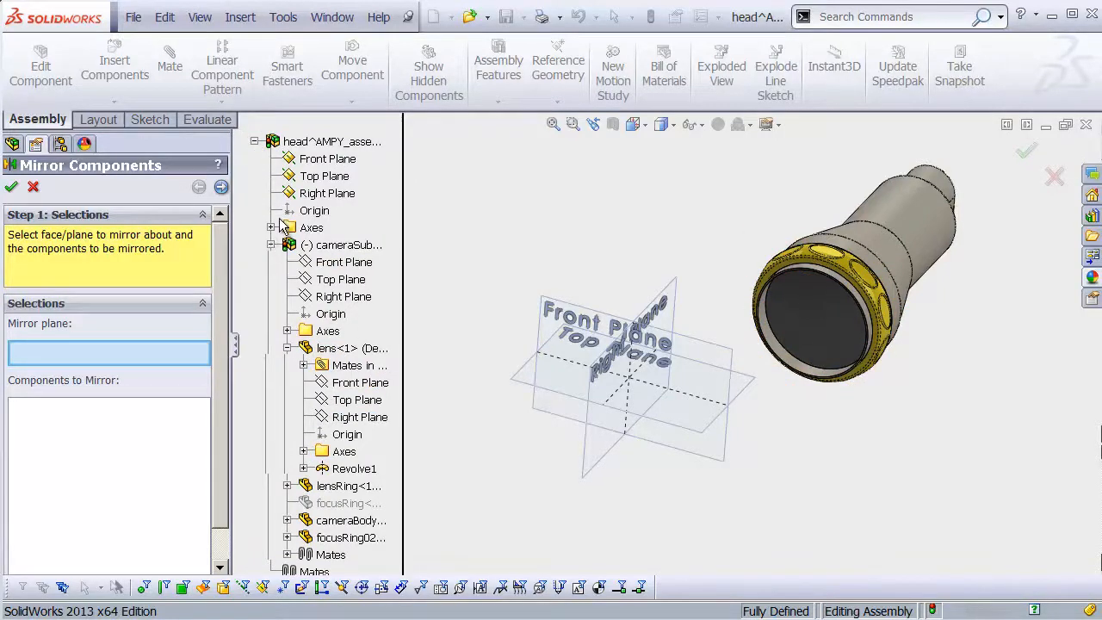
pyautogui.click(270, 244)
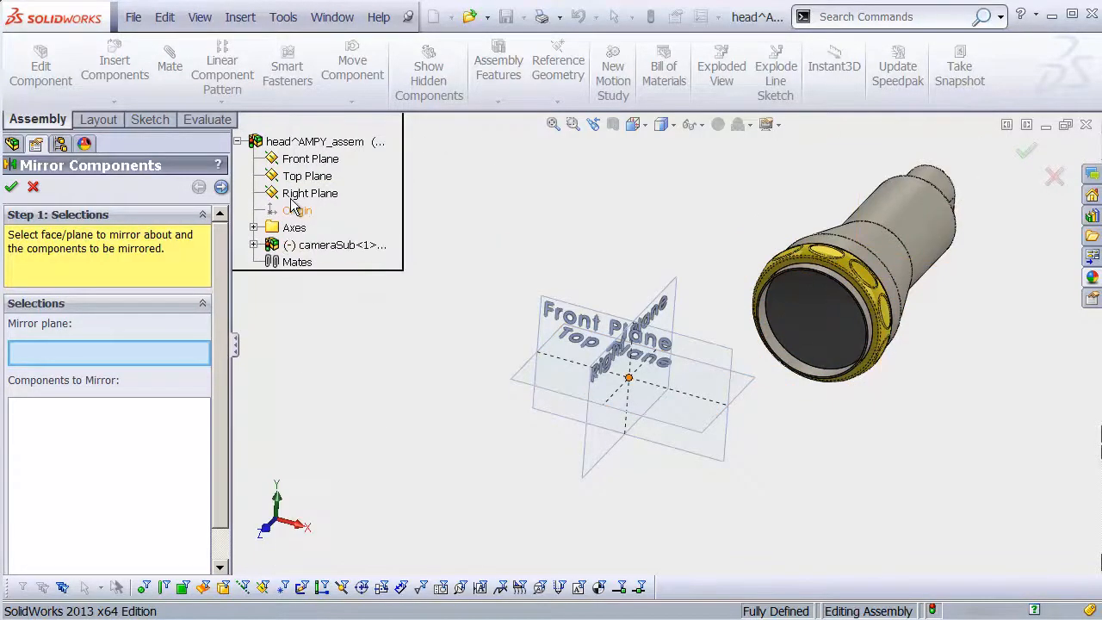
pyautogui.click(296, 194)
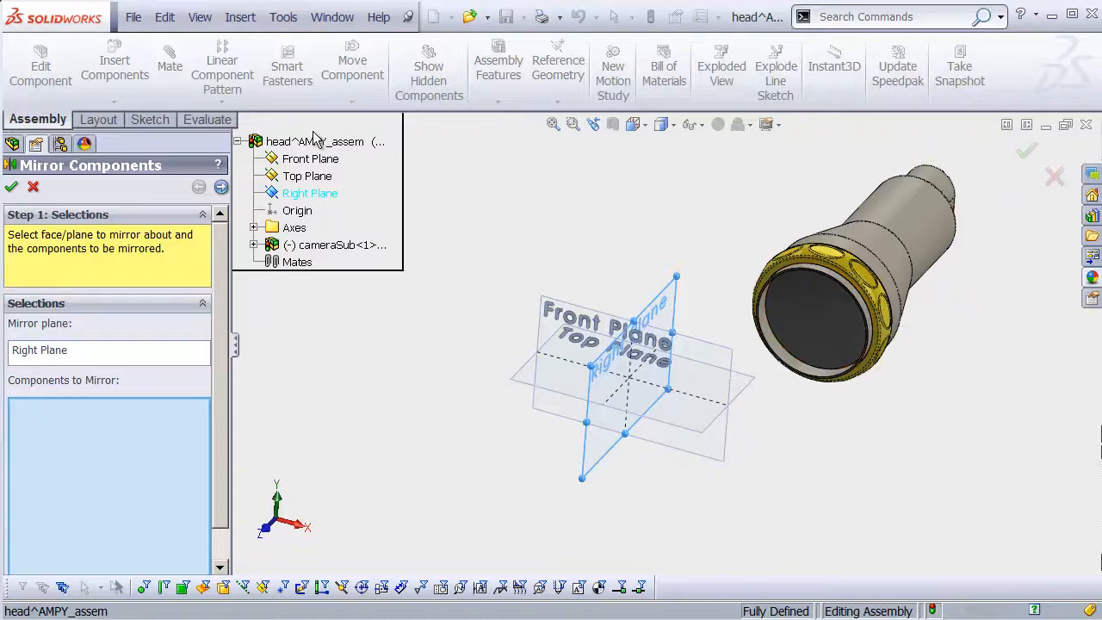
pyautogui.click(329, 247)
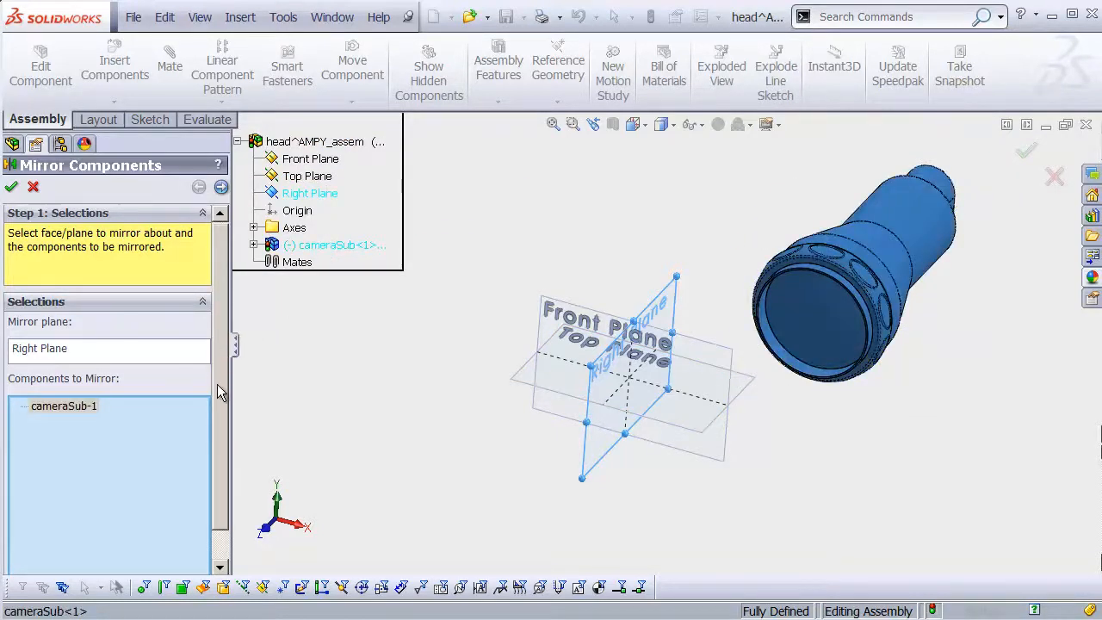
pyautogui.click(11, 185)
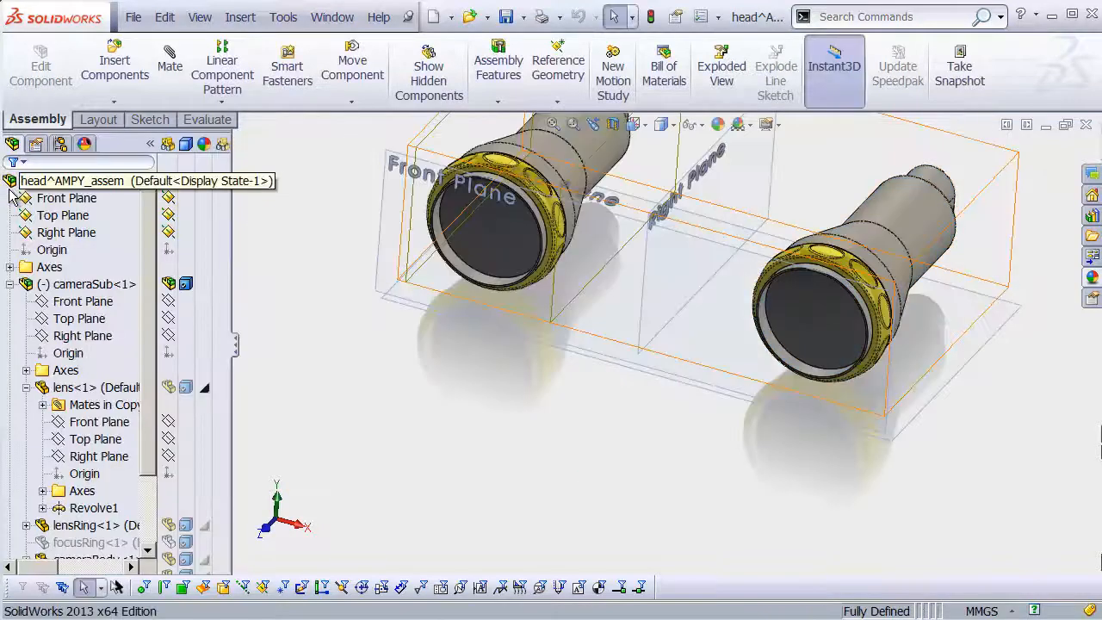
# Step: Move the original cameraSub toward the Right Plane to bring the mirrored pair close together, and collapse its tree branch
pyautogui.keyDown('shift'); pyautogui.moveTo(694, 269); pyautogui.dragTo(720, 280, button='middle'); pyautogui.keyUp('shift')
pyautogui.keyDown('shift'); pyautogui.moveTo(719, 281); pyautogui.dragTo(718, 258, button='middle'); pyautogui.keyUp('shift')
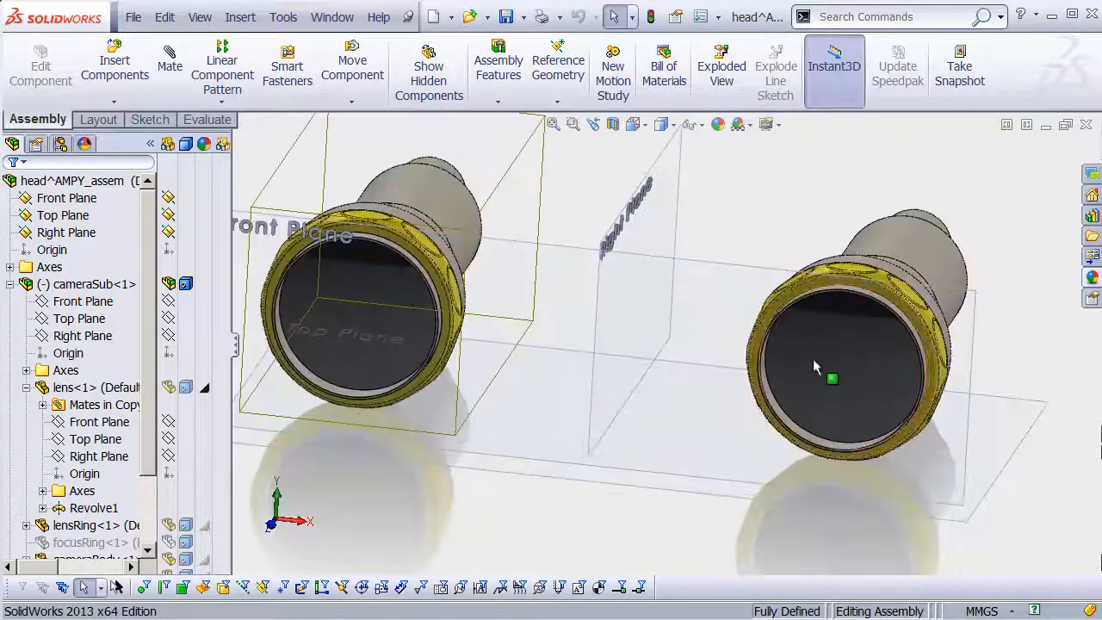
pyautogui.moveTo(813, 358); pyautogui.dragTo(647, 370)
pyautogui.moveTo(645, 369); pyautogui.dragTo(493, 329, button='middle')
pyautogui.click(10, 284)
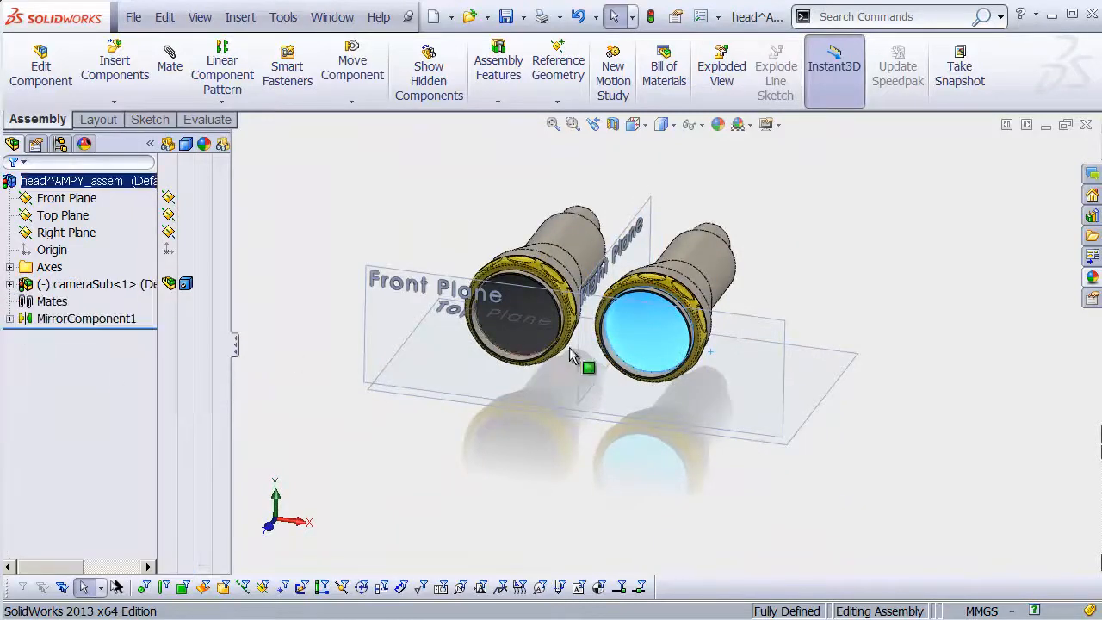
# Step: Fine-tune the gap between the two cameras by repositioning the original cameraSub beside the Right Plane, checking the pair from several angles
pyautogui.moveTo(628, 352); pyautogui.dragTo(637, 284, button='middle')
pyautogui.keyDown('ctrl'); pyautogui.moveTo(654, 314); pyautogui.dragTo(711, 347, button='middle'); pyautogui.keyUp('ctrl')
pyautogui.moveTo(654, 311); pyautogui.dragTo(688, 284, button='middle')
pyautogui.moveTo(721, 307); pyautogui.dragTo(700, 329)
pyautogui.moveTo(612, 349); pyautogui.dragTo(660, 389, button='middle')
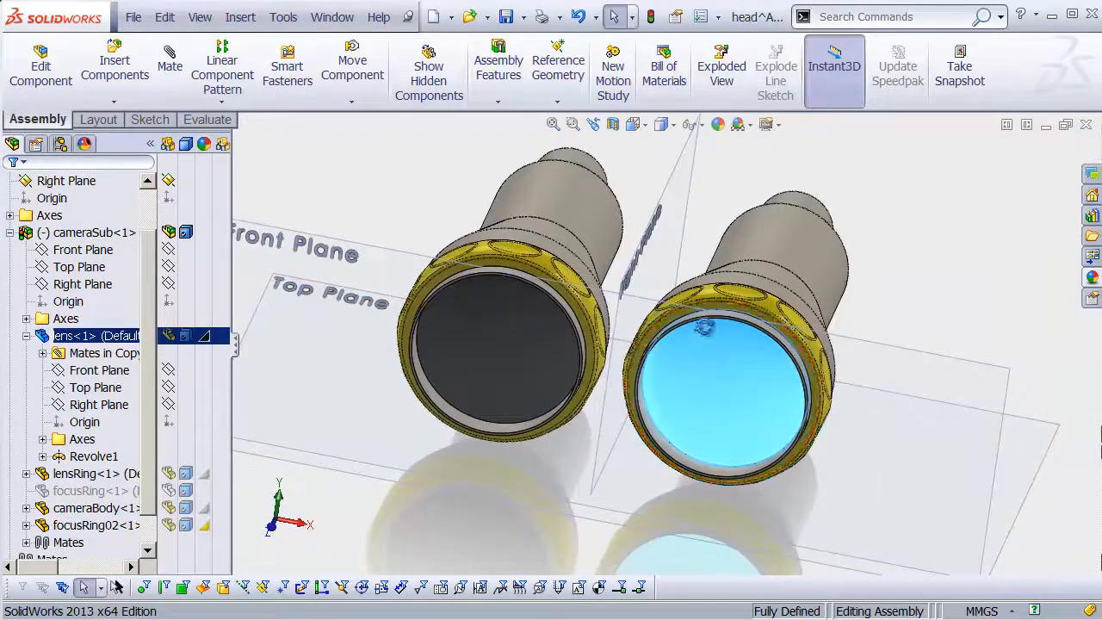
pyautogui.moveTo(704, 328); pyautogui.dragTo(757, 334, button='middle')
pyautogui.moveTo(758, 334)
pyautogui.mouseDown()
pyautogui.moveTo(745, 335)
pyautogui.moveTo(767, 340)
pyautogui.moveTo(742, 330)
pyautogui.mouseUp()
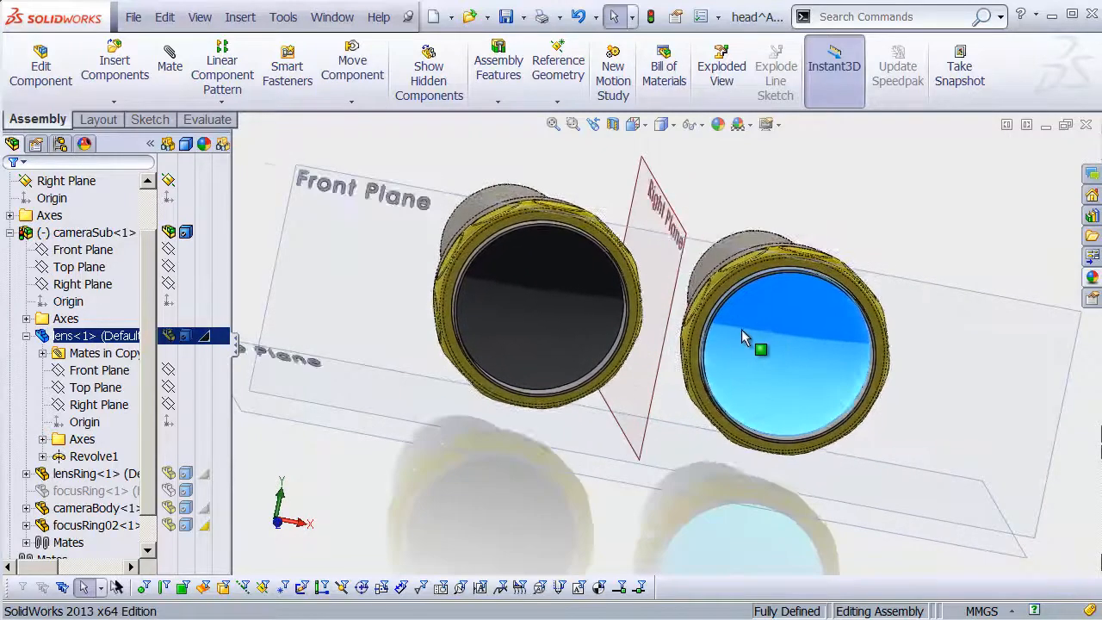
pyautogui.moveTo(746, 336); pyautogui.dragTo(699, 358, button='middle')
pyautogui.keyDown('shift'); pyautogui.moveTo(711, 265); pyautogui.dragTo(693, 298, button='middle'); pyautogui.keyUp('shift')
pyautogui.moveTo(693, 297); pyautogui.dragTo(687, 308)
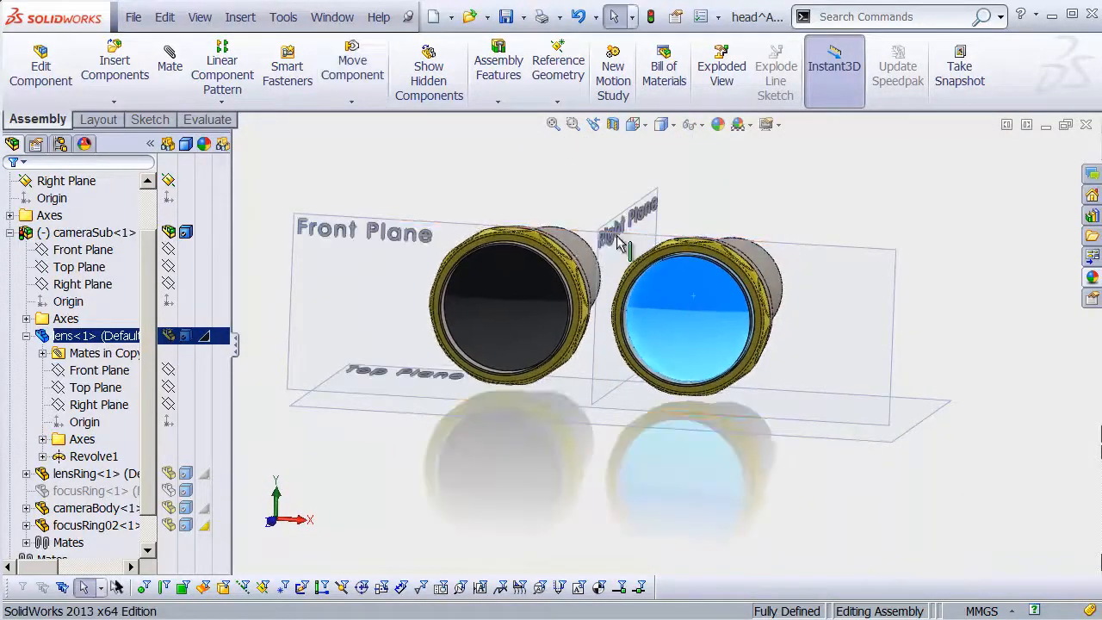
pyautogui.moveTo(593, 237); pyautogui.dragTo(556, 318, button='middle')
pyautogui.click(396, 195)
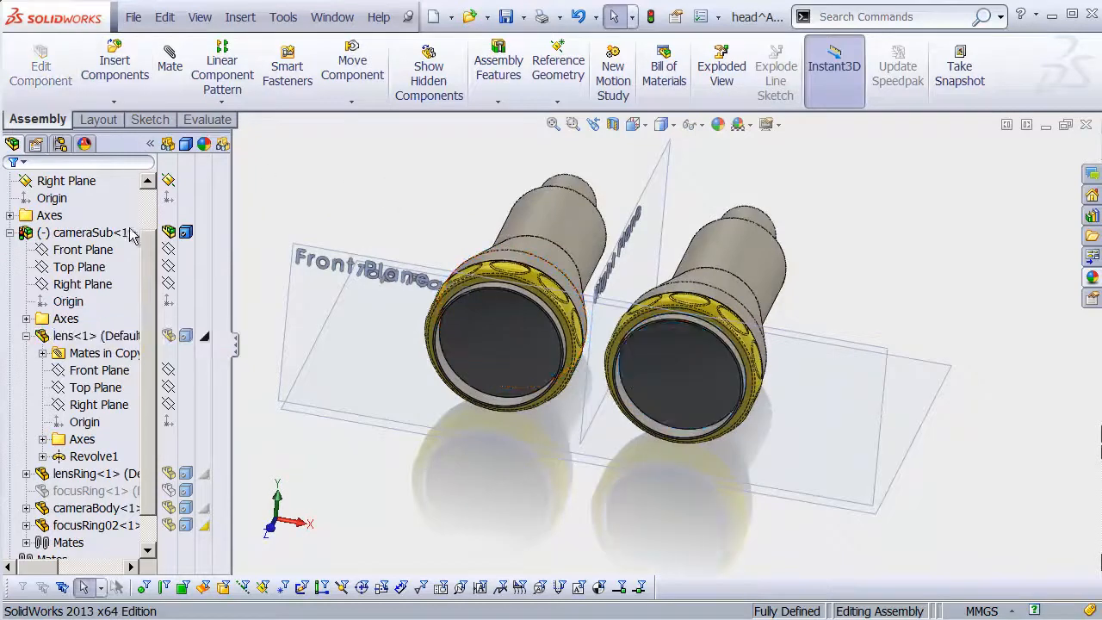
# Step: Save the virtual head subassembly as an external assembly file named headSub in the Video10 folder
pyautogui.scroll(2, 148, 248)
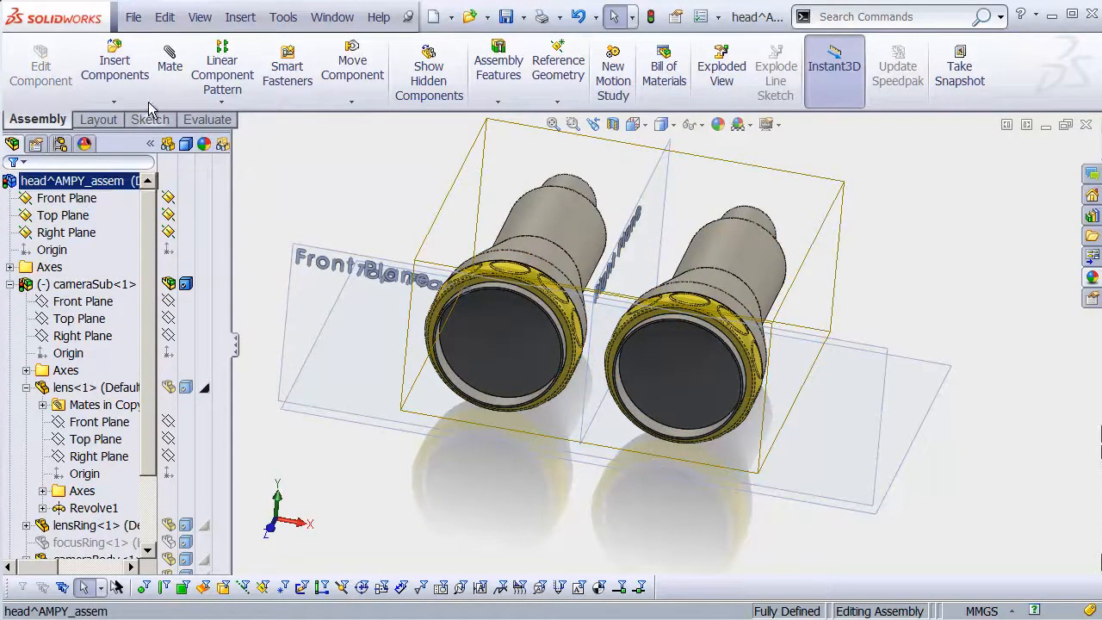
pyautogui.click(139, 19)
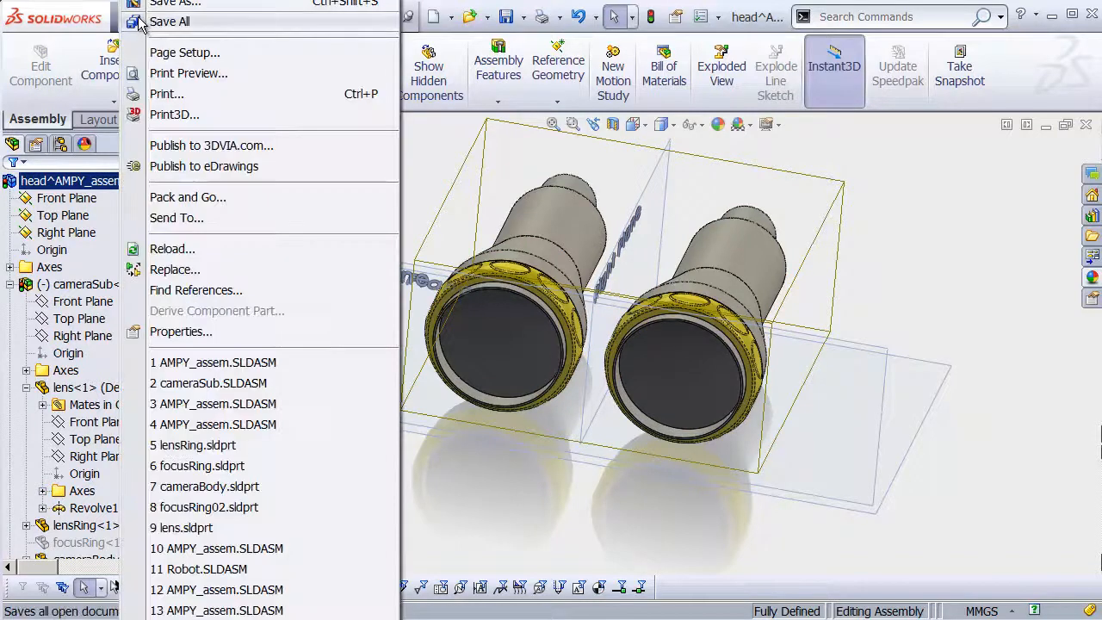
pyautogui.press('Escape')
pyautogui.click(138, 12)
pyautogui.click(139, 5)
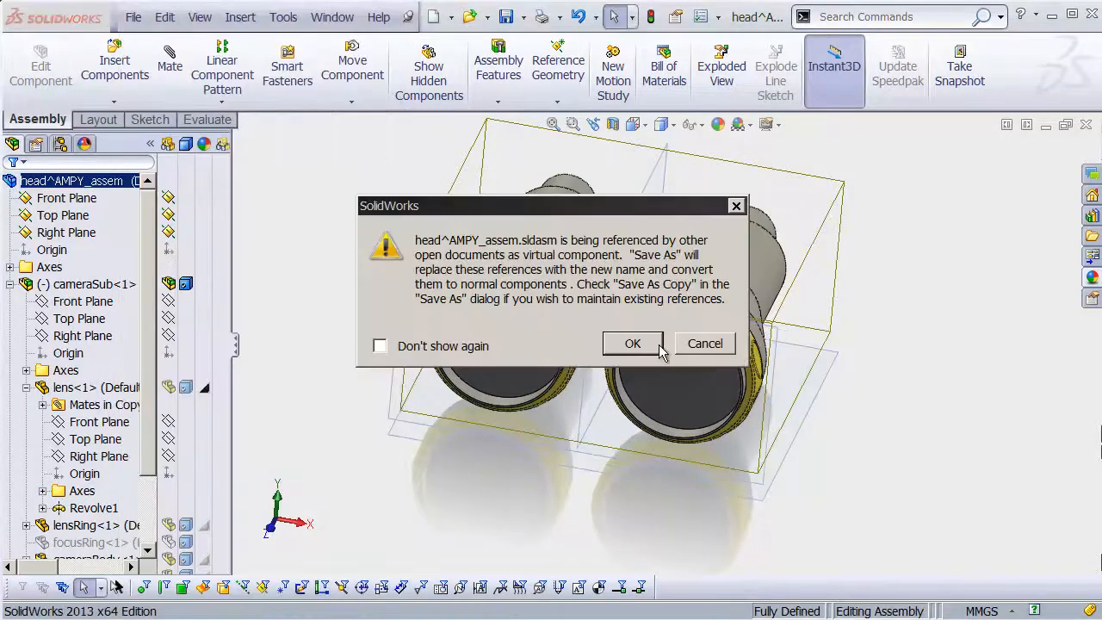
pyautogui.press('Return')
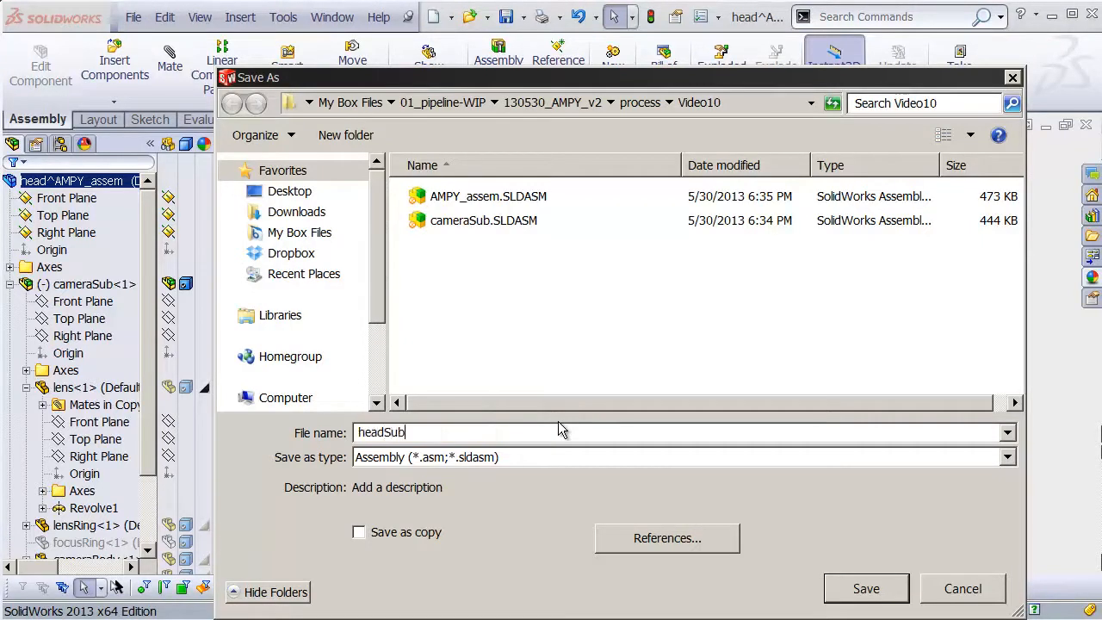
pyautogui.press('Return')
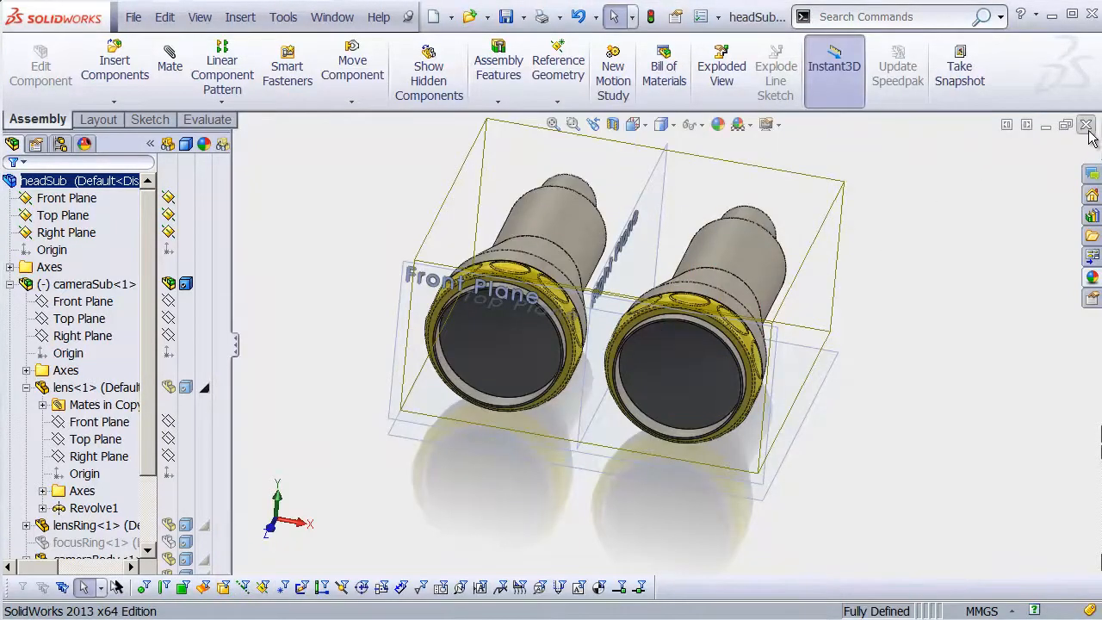
# Step: Close the headSub window to return to AMPY_assem and check the headSub component there
pyautogui.click(1086, 125)
pyautogui.keyDown('shift'); pyautogui.moveTo(610, 328); pyautogui.dragTo(585, 370, button='middle'); pyautogui.keyUp('shift')
pyautogui.keyDown('ctrl'); pyautogui.moveTo(585, 370); pyautogui.dragTo(531, 439, button='middle'); pyautogui.keyUp('ctrl')
pyautogui.click(39, 286)
pyautogui.click(80, 289)
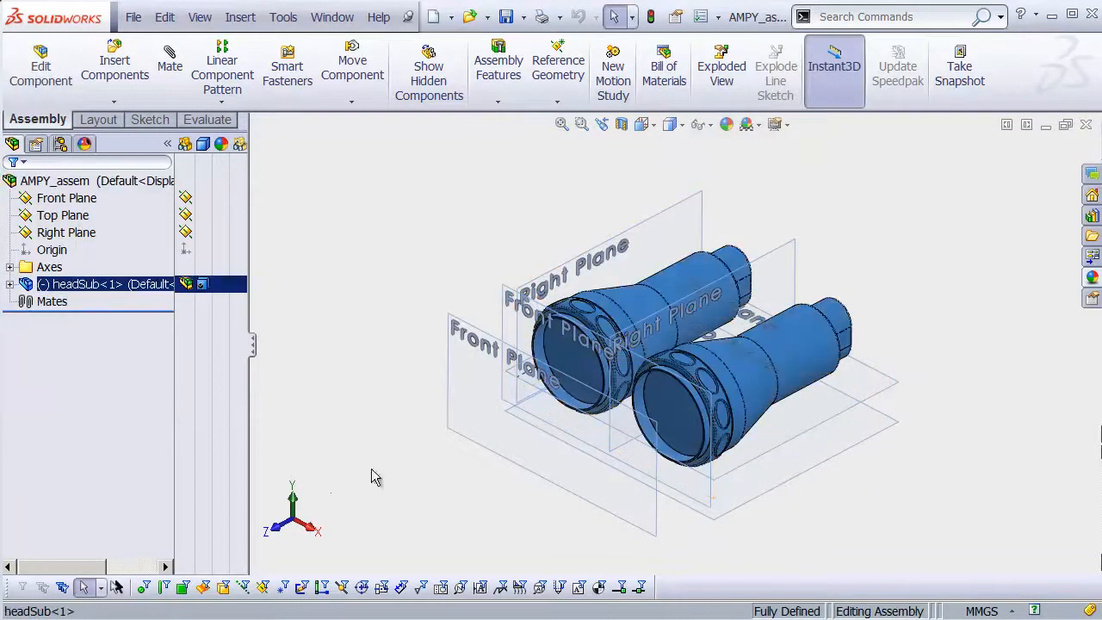
pyautogui.click(401, 471)
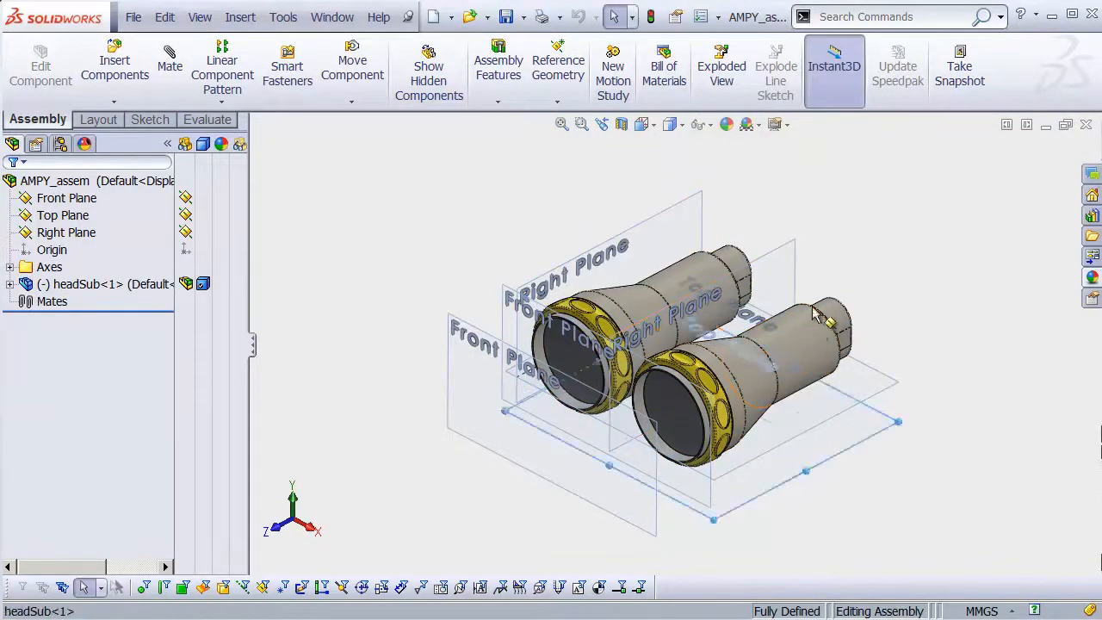
# Step: Move the headSub component in AMPY_assem so that both cameras sit well above the assembly's Top Plane
pyautogui.moveTo(796, 335); pyautogui.dragTo(887, 267)
pyautogui.moveTo(840, 409); pyautogui.dragTo(748, 344, button='middle')
pyautogui.moveTo(868, 260); pyautogui.dragTo(646, 129)
pyautogui.scroll(3, 669, 310)
pyautogui.keyDown('ctrl'); pyautogui.moveTo(593, 366); pyautogui.dragTo(679, 333, button='middle'); pyautogui.keyUp('ctrl')
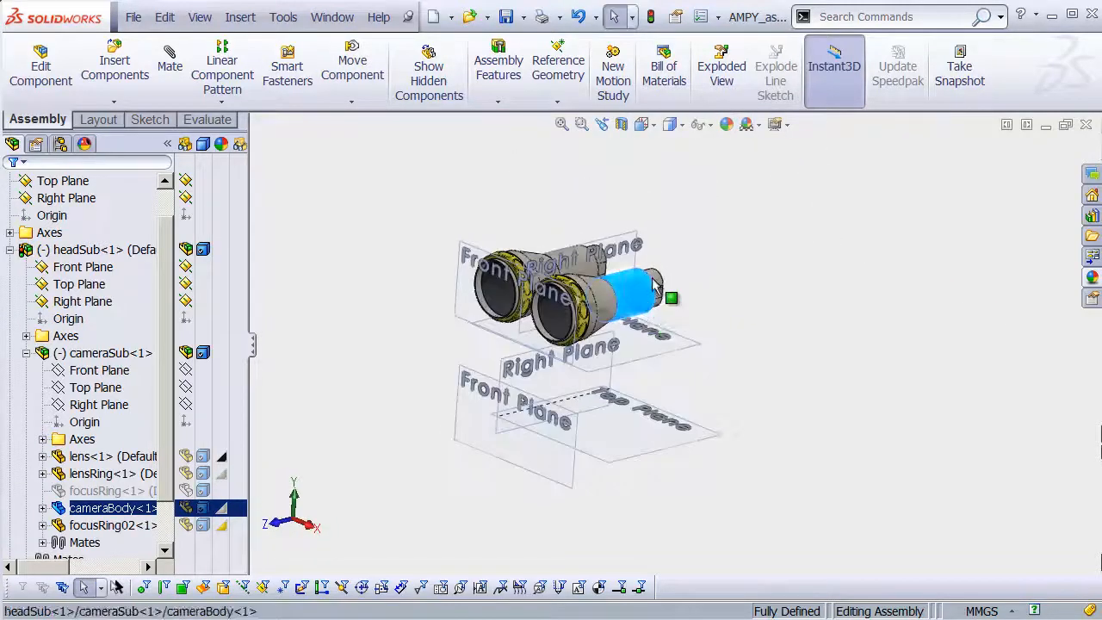
pyautogui.moveTo(654, 284); pyautogui.dragTo(702, 284)
# Step: Save all open documents and collapse the headSub branch in the AMPY_assem feature tree
pyautogui.click(134, 16)
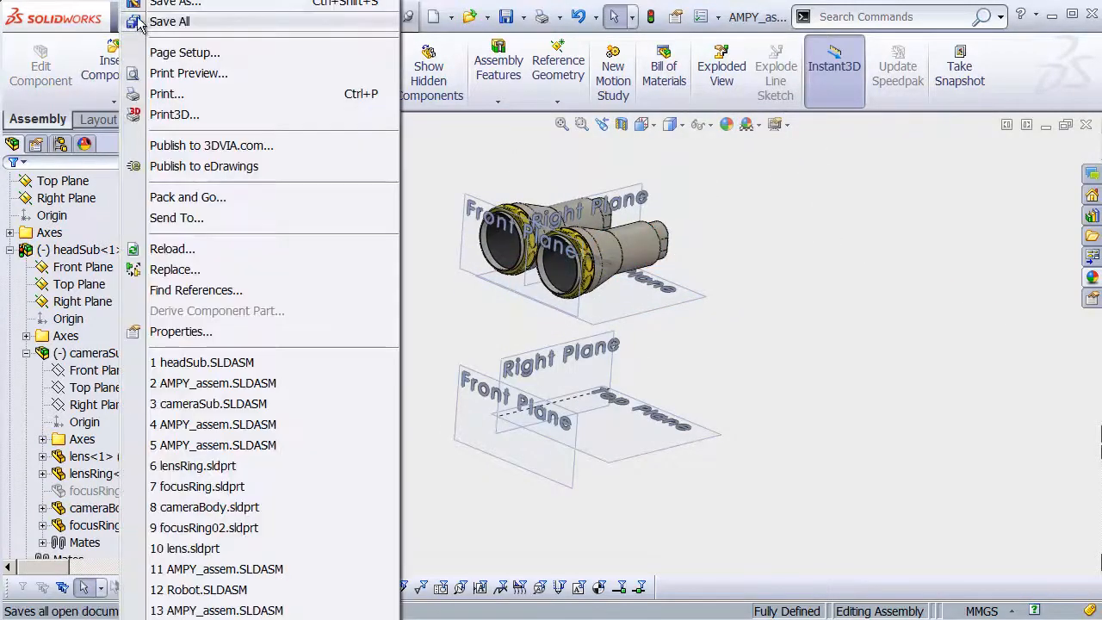
pyautogui.click(163, 22)
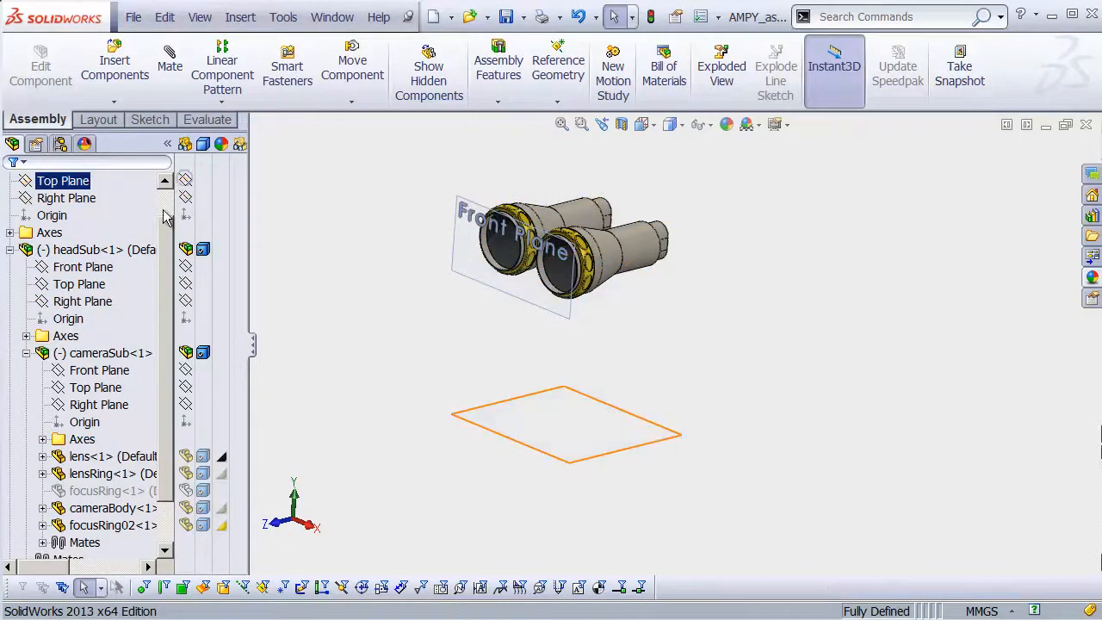
pyautogui.click(10, 251)
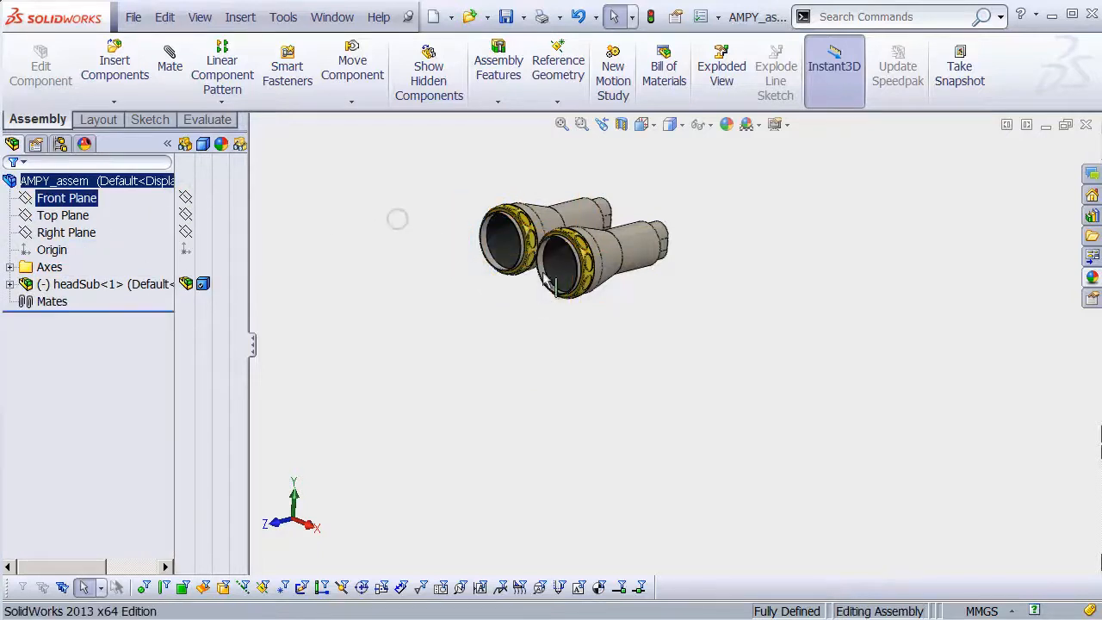